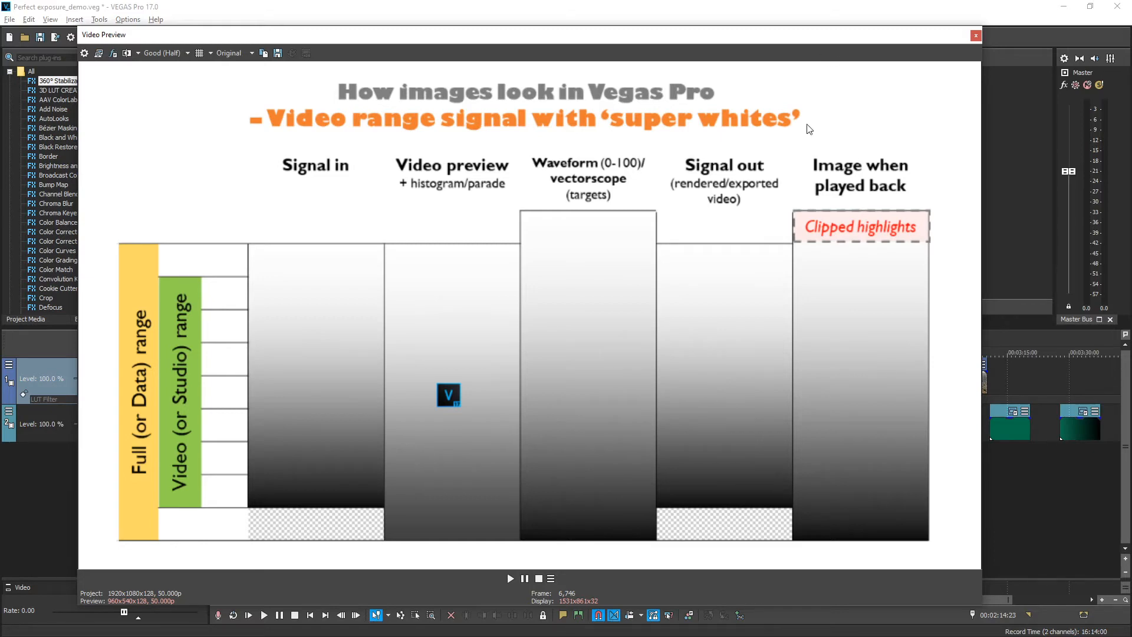
Step: Restore the default window layout and display the video scopes
key("alt+d")
key("d")
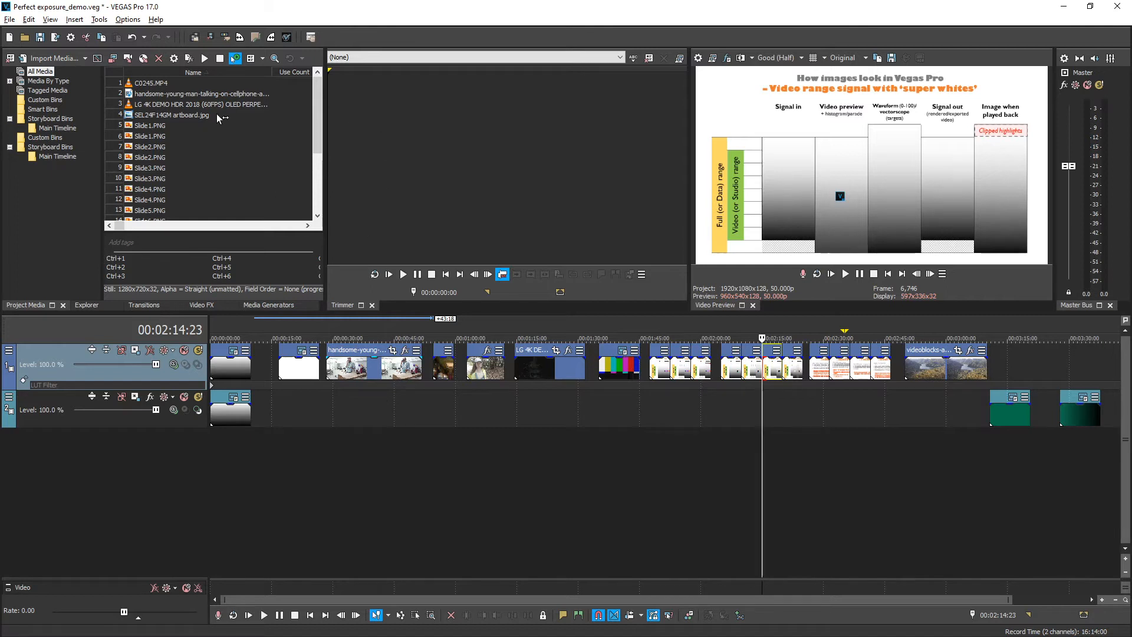
key("ctrl+alt+6")
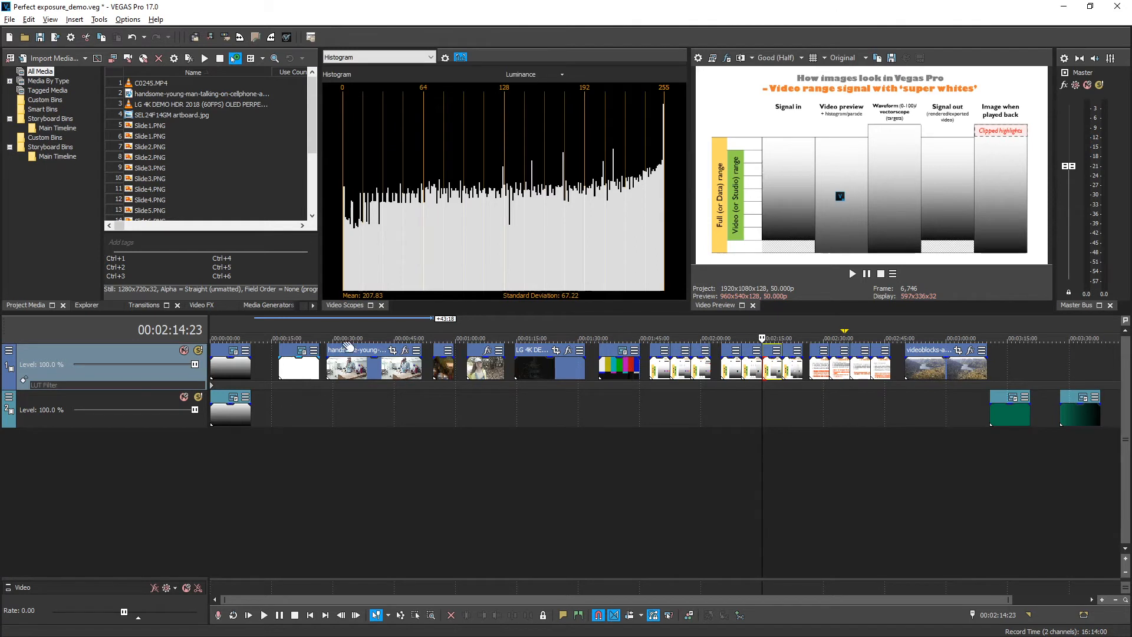
Step: Examine the luminance histogram of the white clip and the kitchen phone-call clip, advancing to 00:00:37:06
left_click(308, 408)
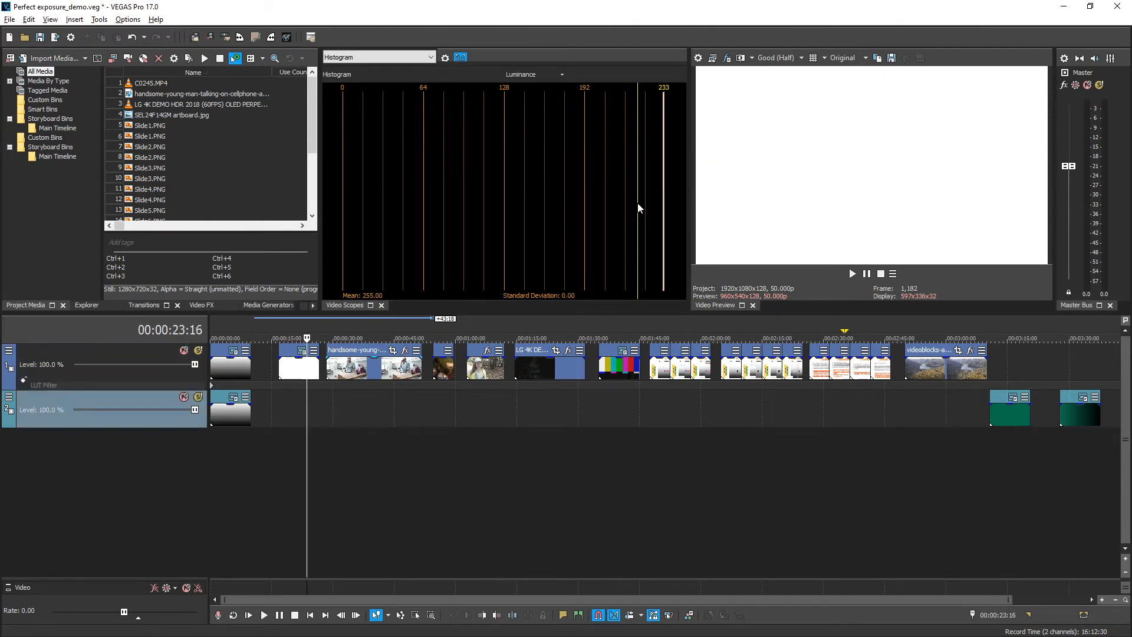
left_click(353, 399)
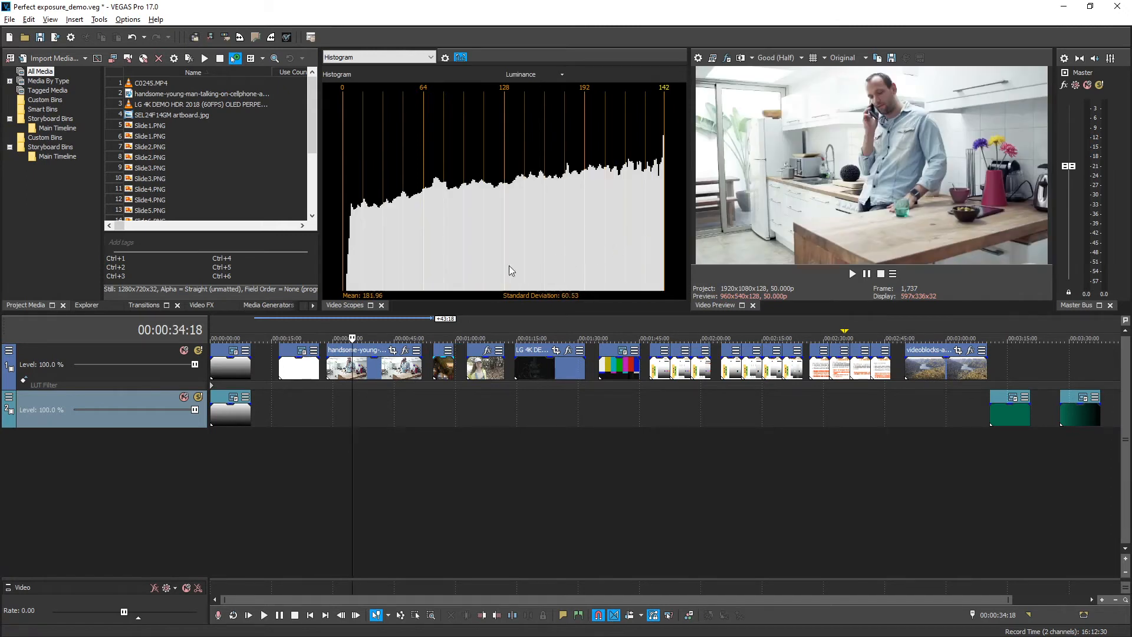
key("Right")
key("Right")
key("Right")
key("Right")
key("Right")
key("Right")
key("Right")
key("Right")
key("Right")
key("Right")
key("Right")
key("Right")
key("Right")
key("Right")
key("Right")
key("Right")
key("Right")
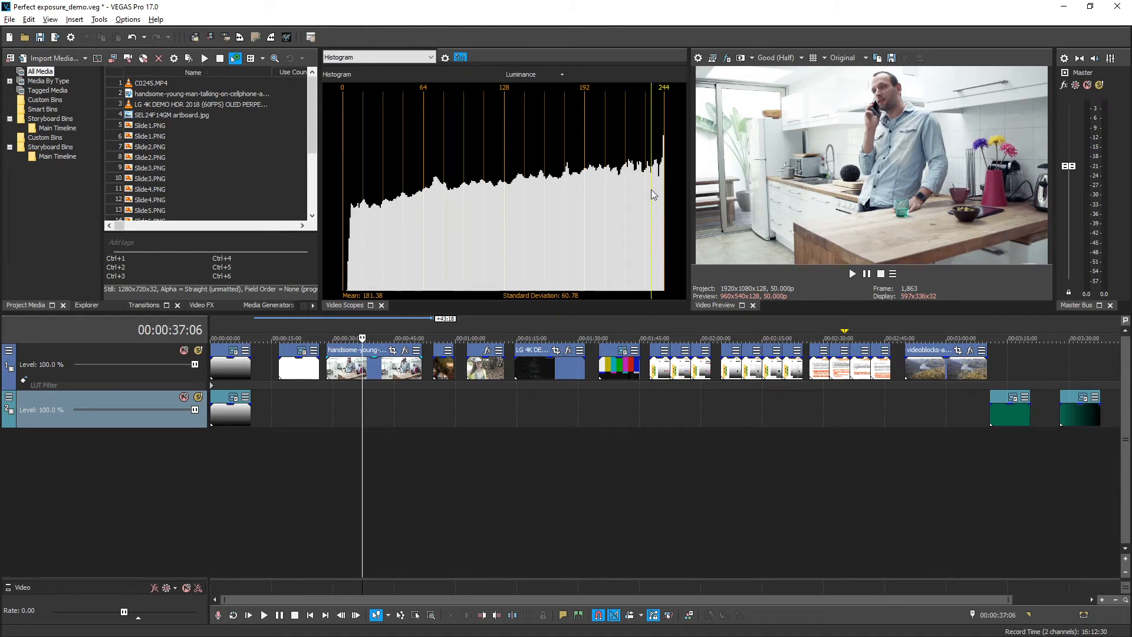
Step: Switch the video scope to Waveform and set it to read studio-range levels
left_click(429, 56)
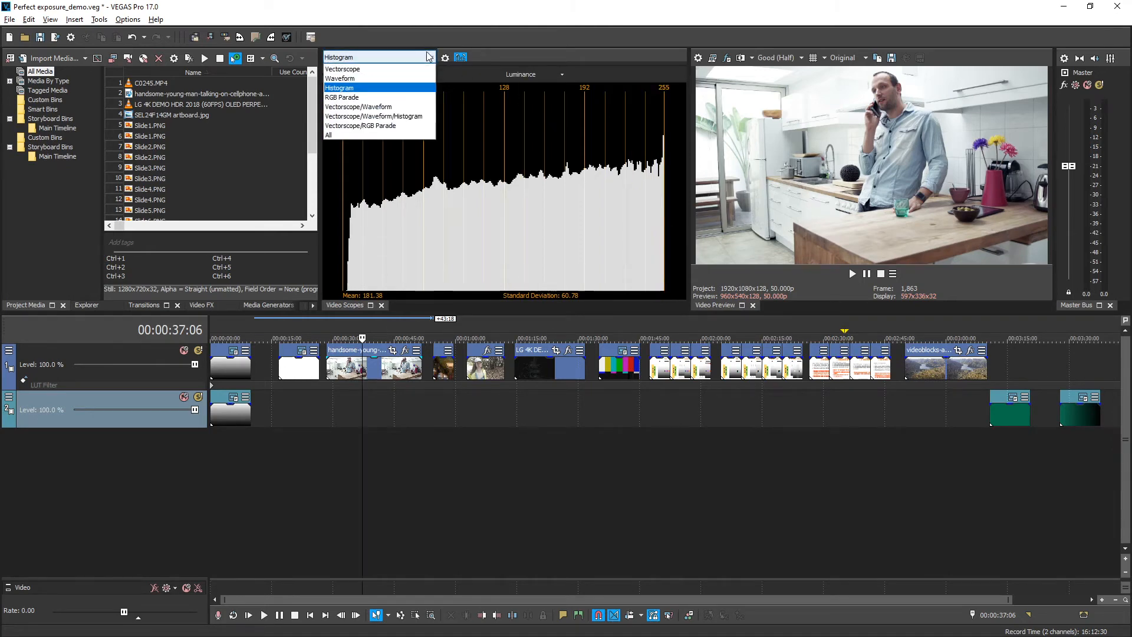
left_click(407, 79)
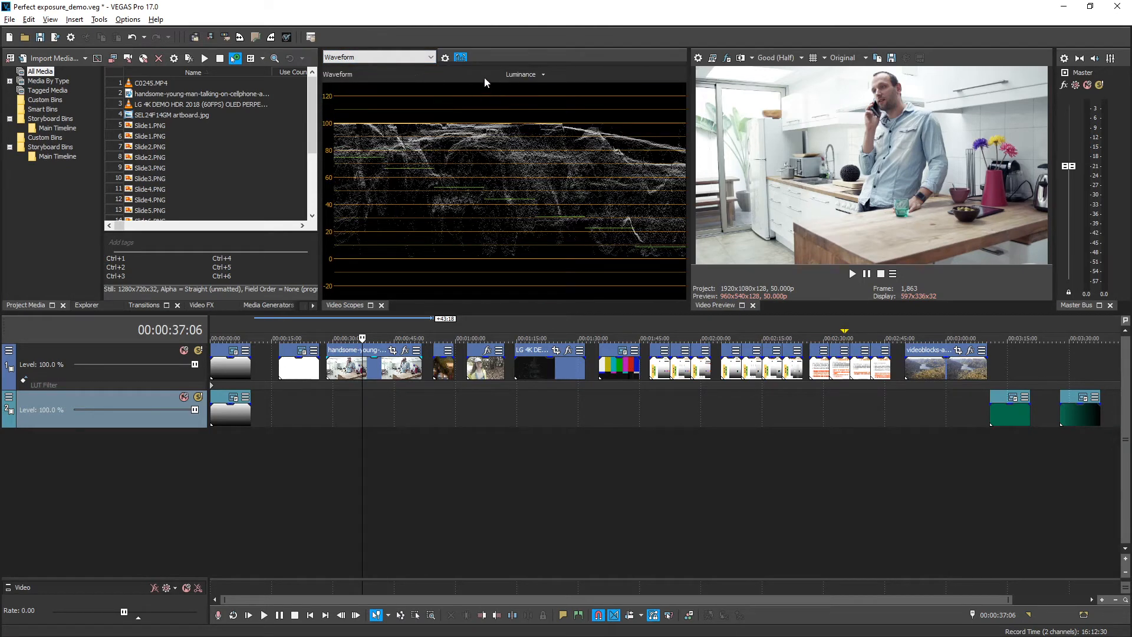
left_click(445, 57)
left_click(513, 238)
left_click(582, 251)
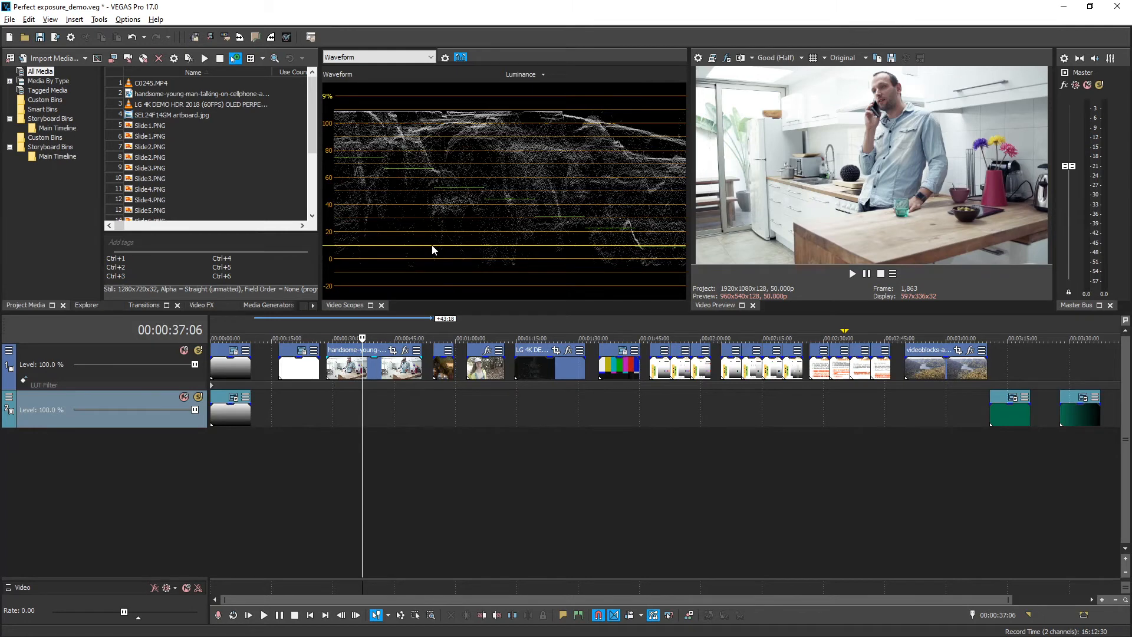
Step: Inspect the waveform of the library interior image and clip C0245, parking the playhead at 00:01:05:03
left_click(444, 396)
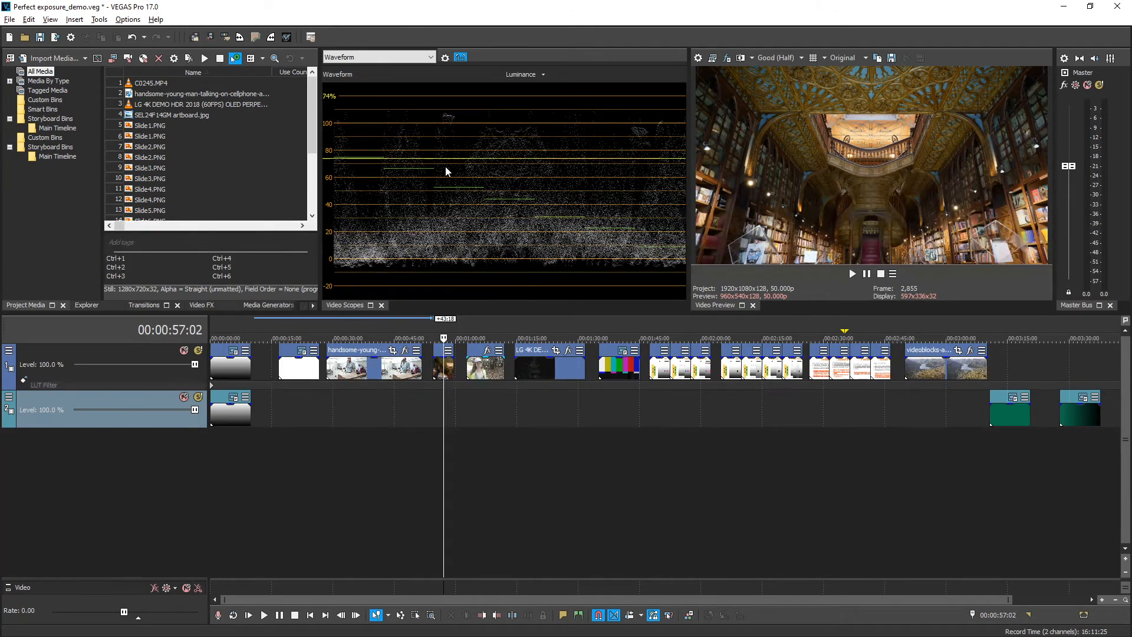
left_click(487, 395)
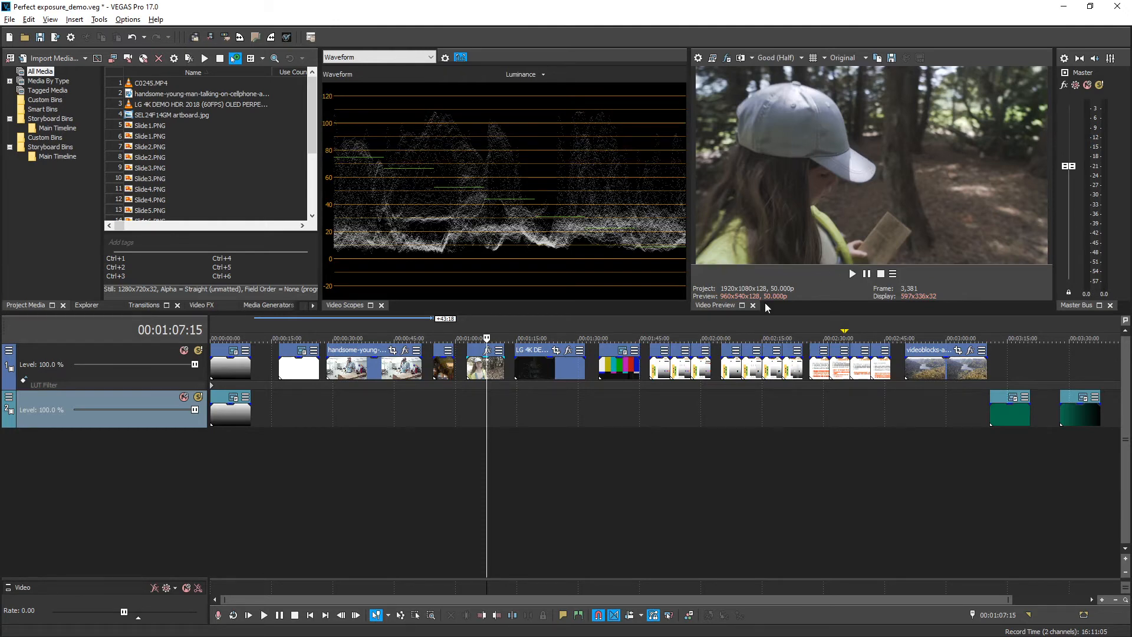
left_click(474, 390)
scroll(474, 390, "up", 2)
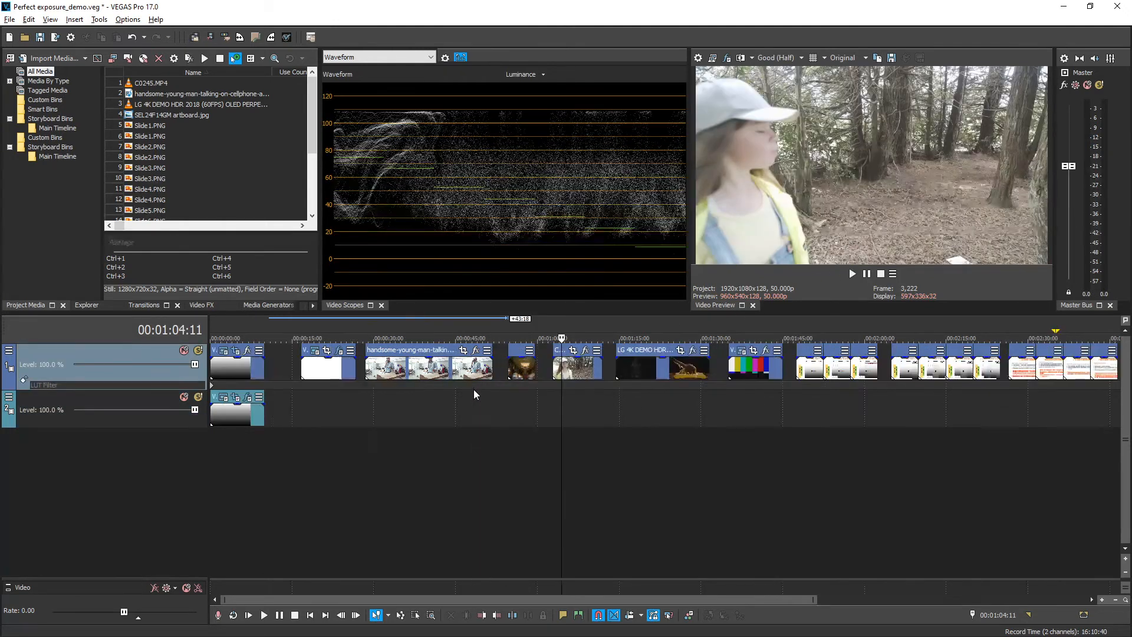
scroll(474, 390, "up", 2)
key("space")
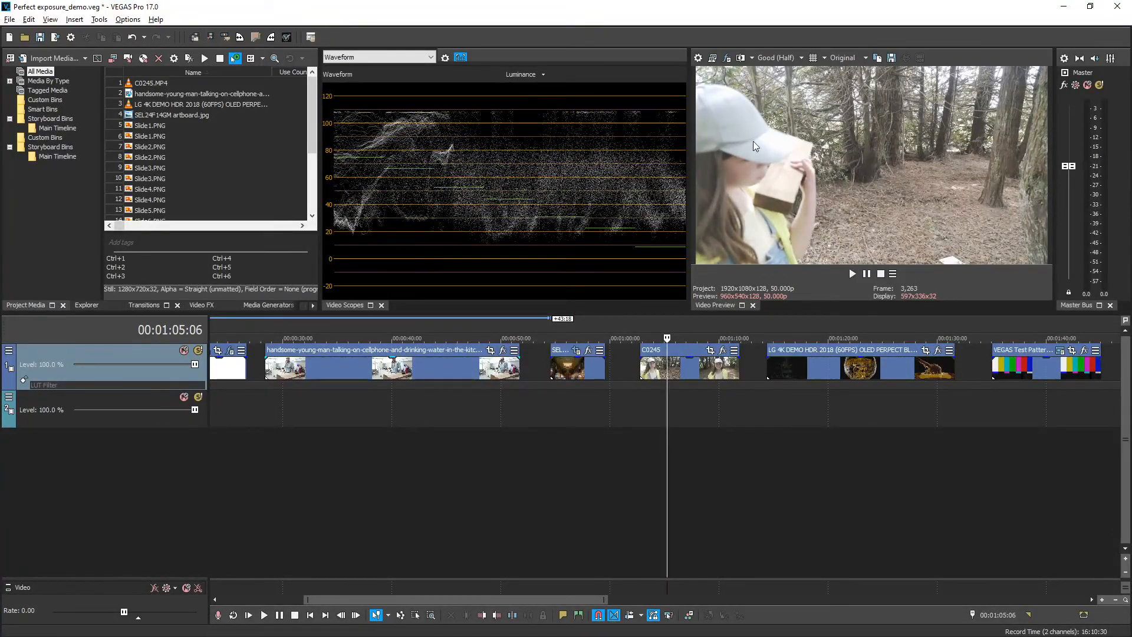
key("Left")
key("Left")
key("Left")
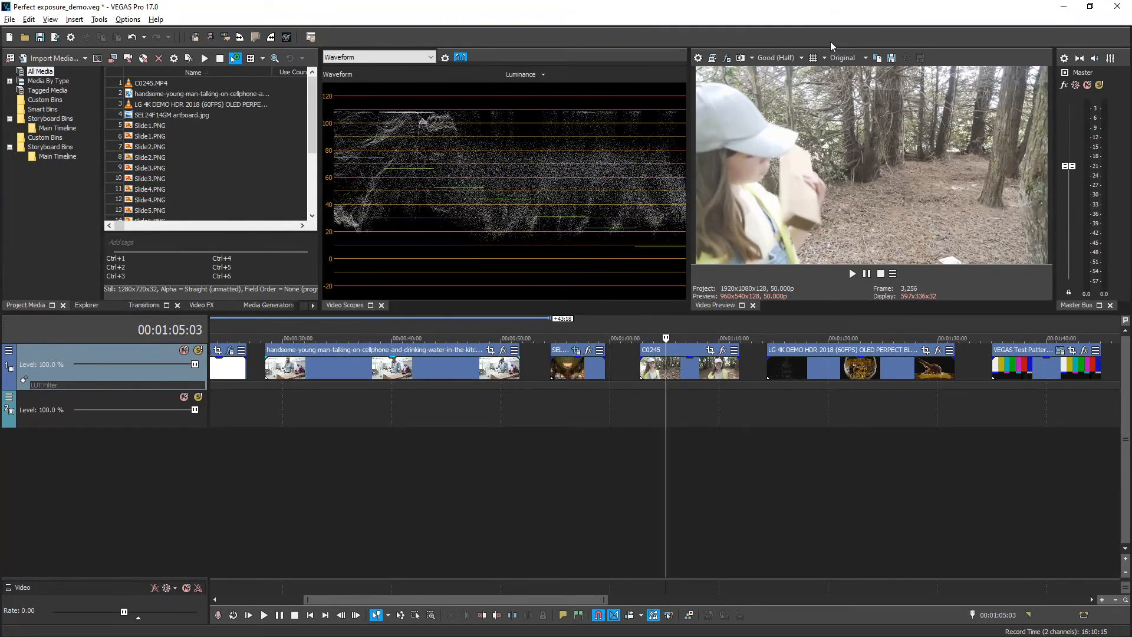
Step: Compare the C0245 frame with the preview levels set to PC, and return them to Original
left_click(848, 57)
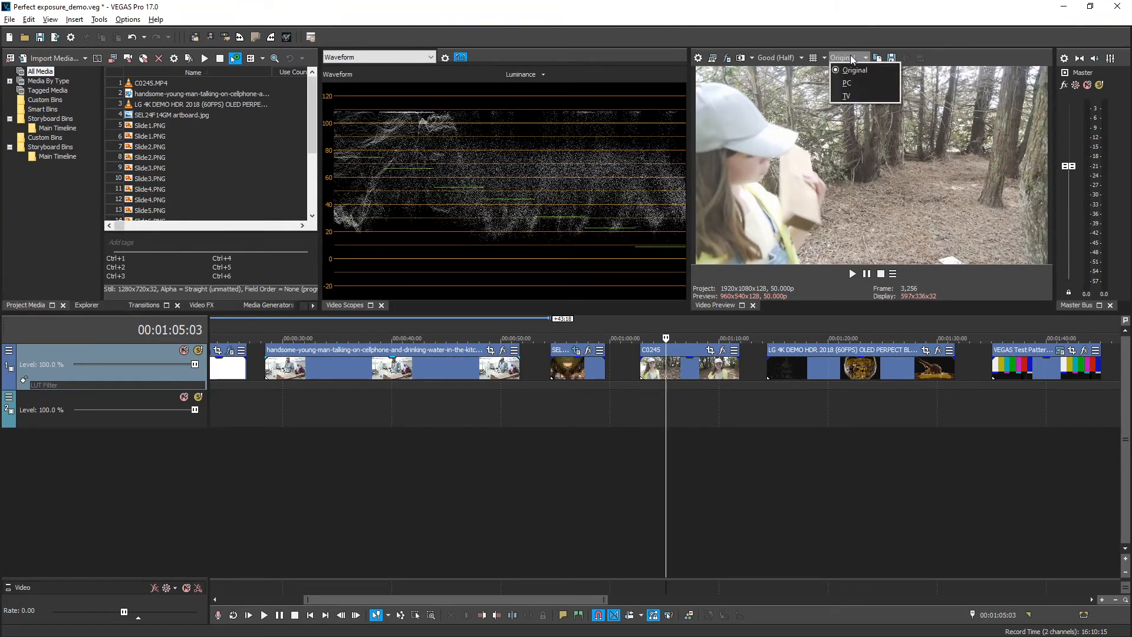
left_click(858, 86)
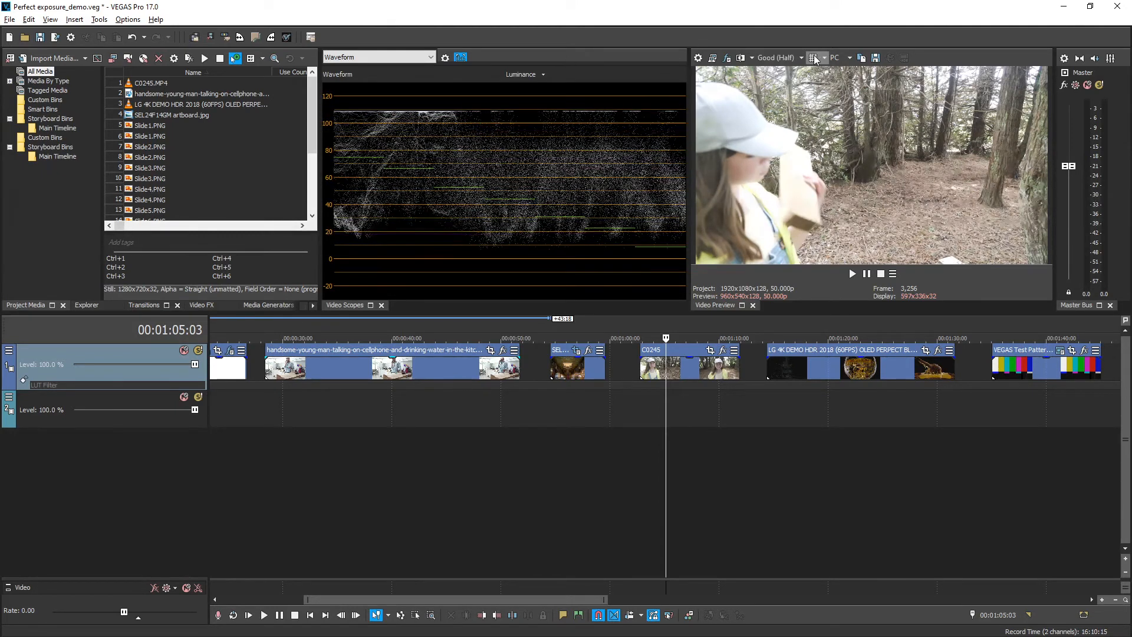
left_click(841, 58)
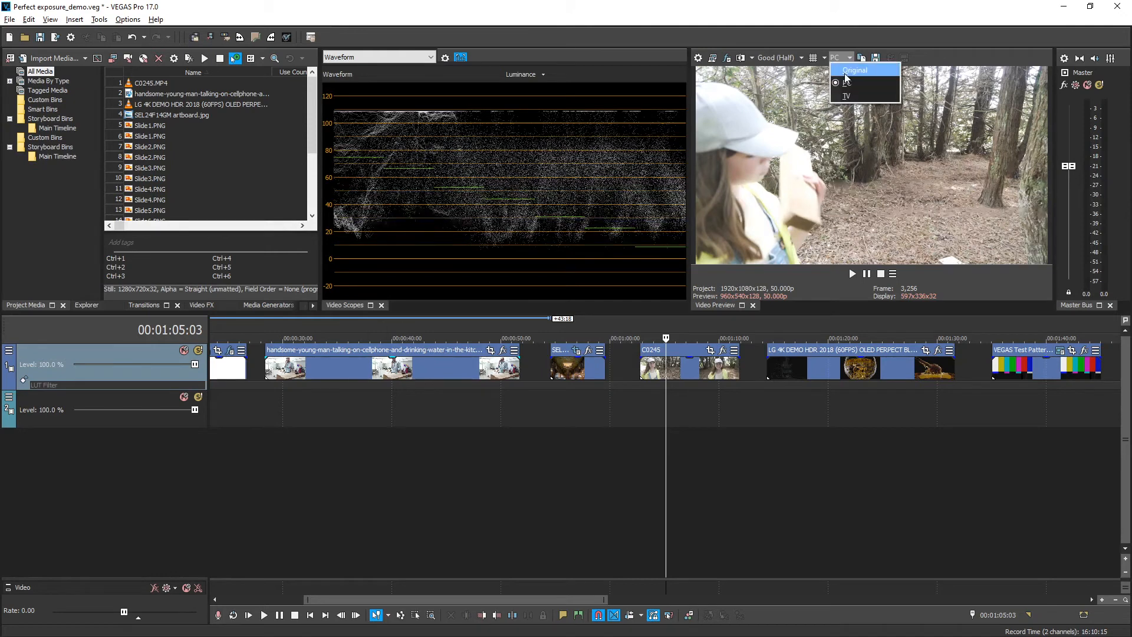
left_click(846, 78)
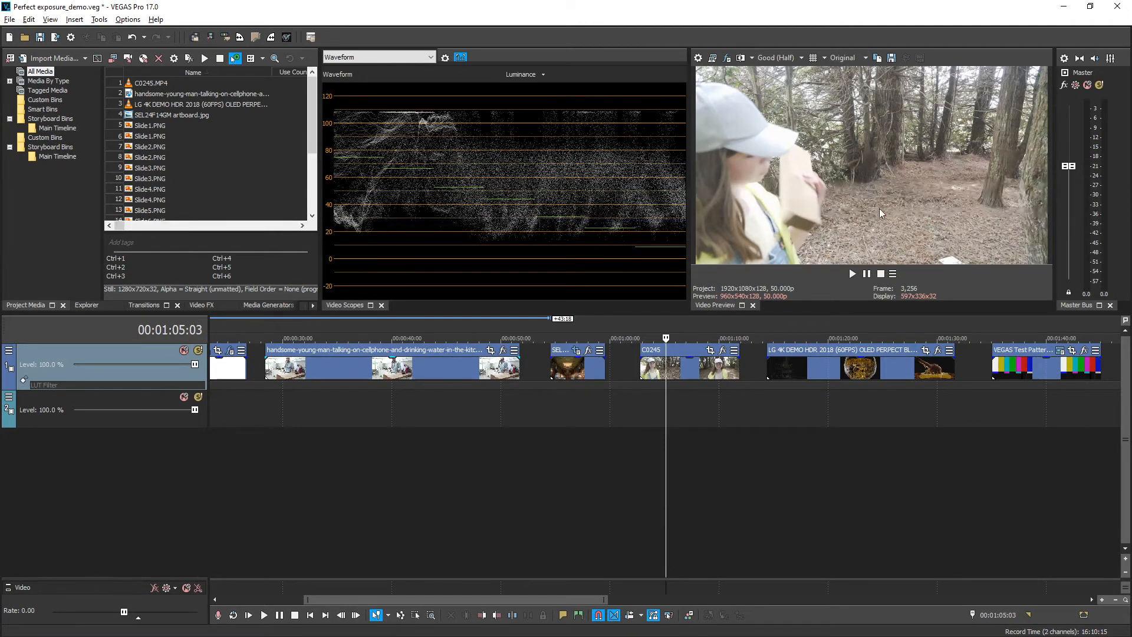
Step: Apply the Levels effect's Studio RGB to Computer RGB preset to the LG 4K DEMO HDR clip
left_click(788, 412)
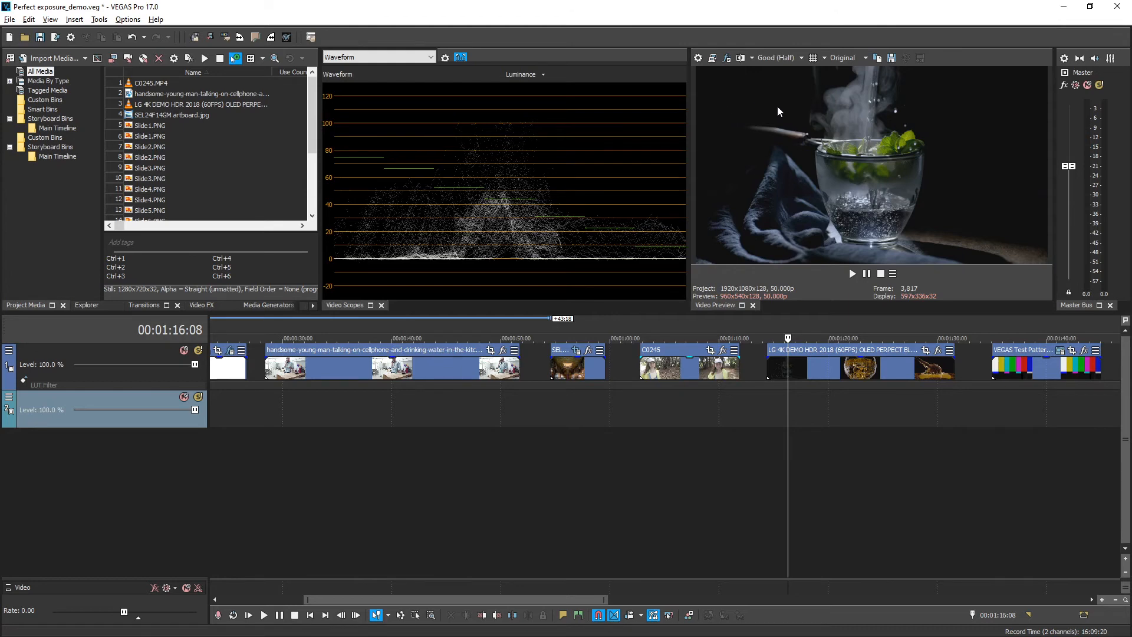
left_click(202, 306)
scroll(70, 209, "down", 6)
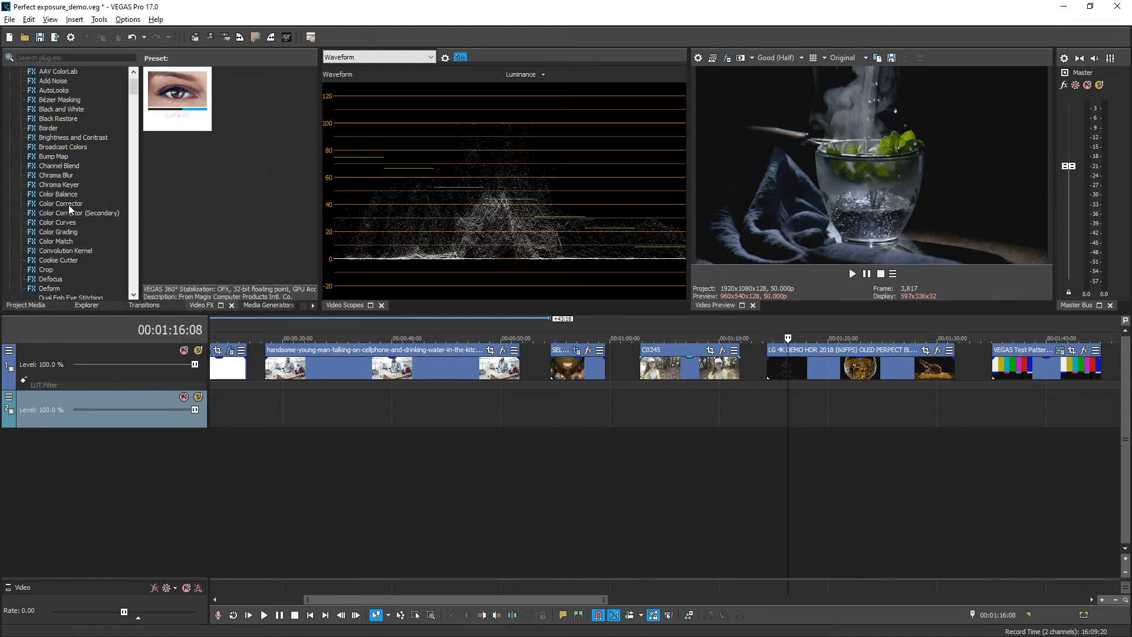
scroll(41, 246, "down", 1)
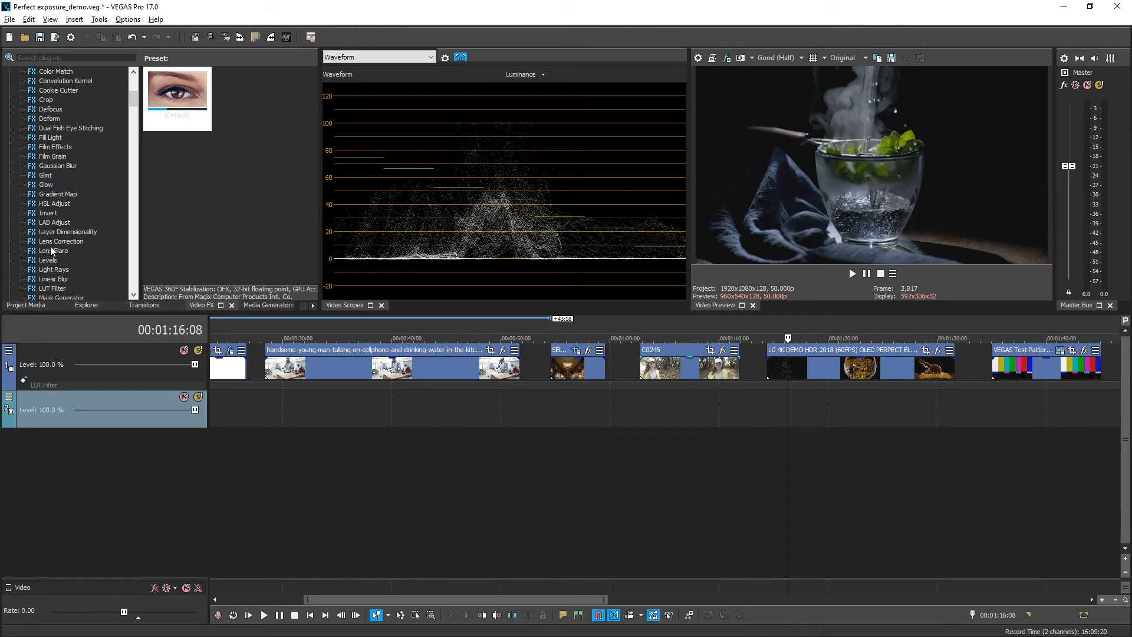
left_click(50, 260)
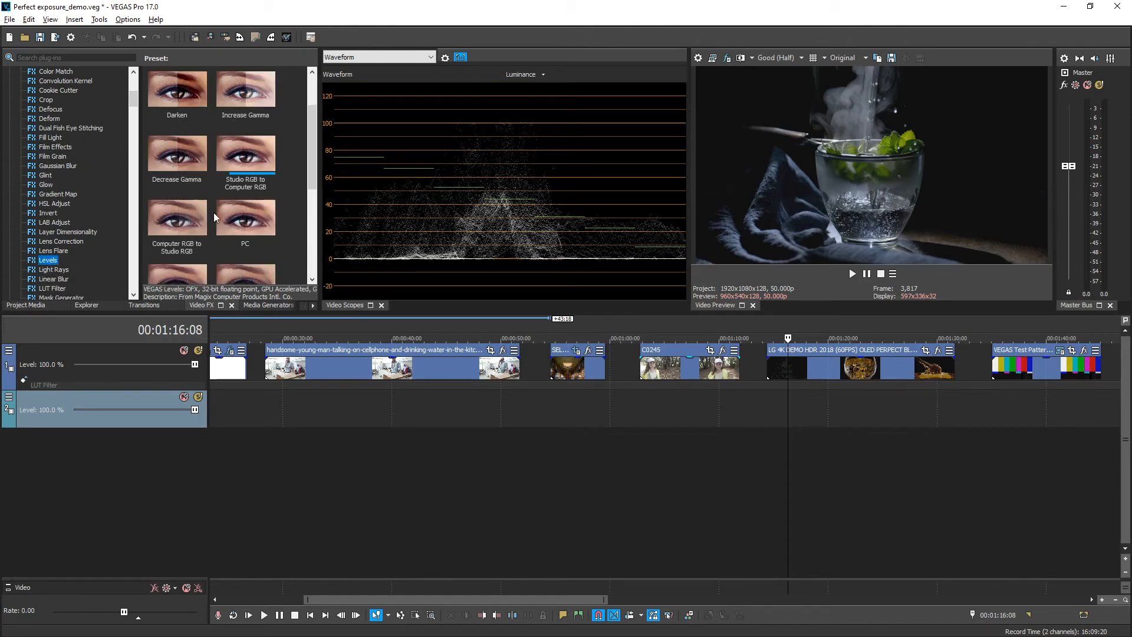
left_click_drag(246, 159, 813, 378)
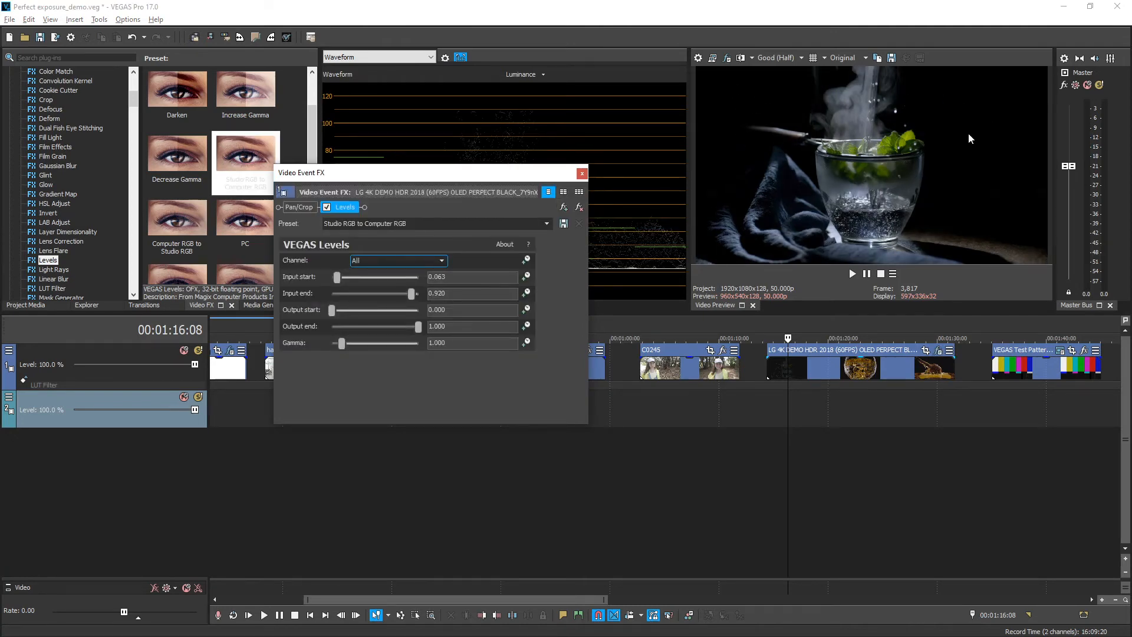
Step: Compare the LG 4K DEMO HDR clip's waveform with the Levels effect bypassed and re-enabled
left_click_drag(524, 176, 229, 320)
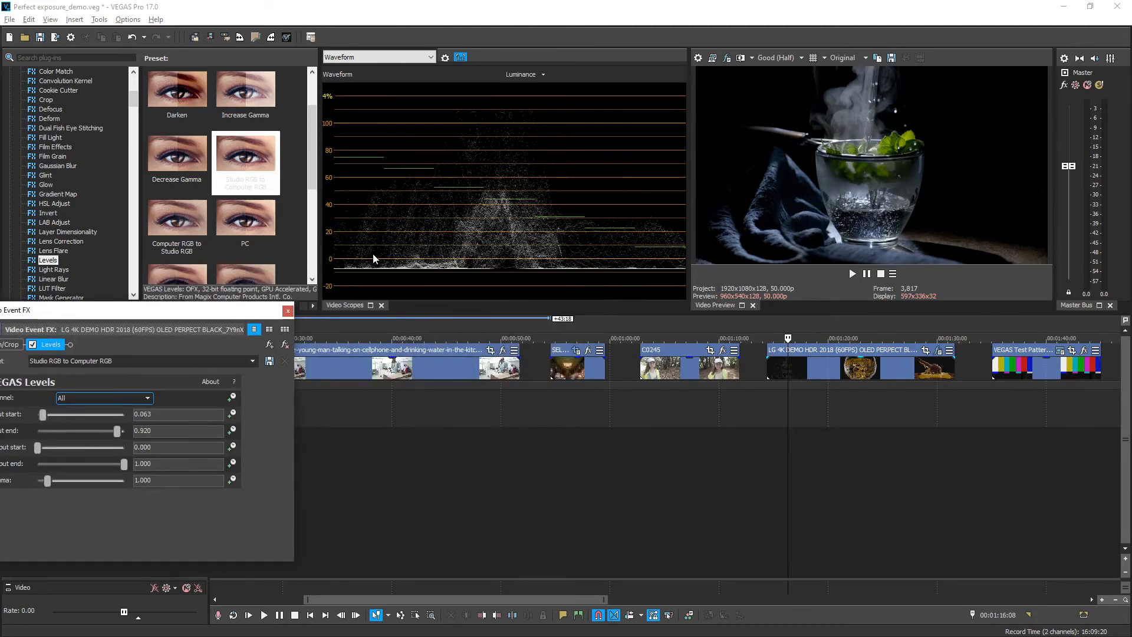
left_click_drag(373, 273, 373, 109)
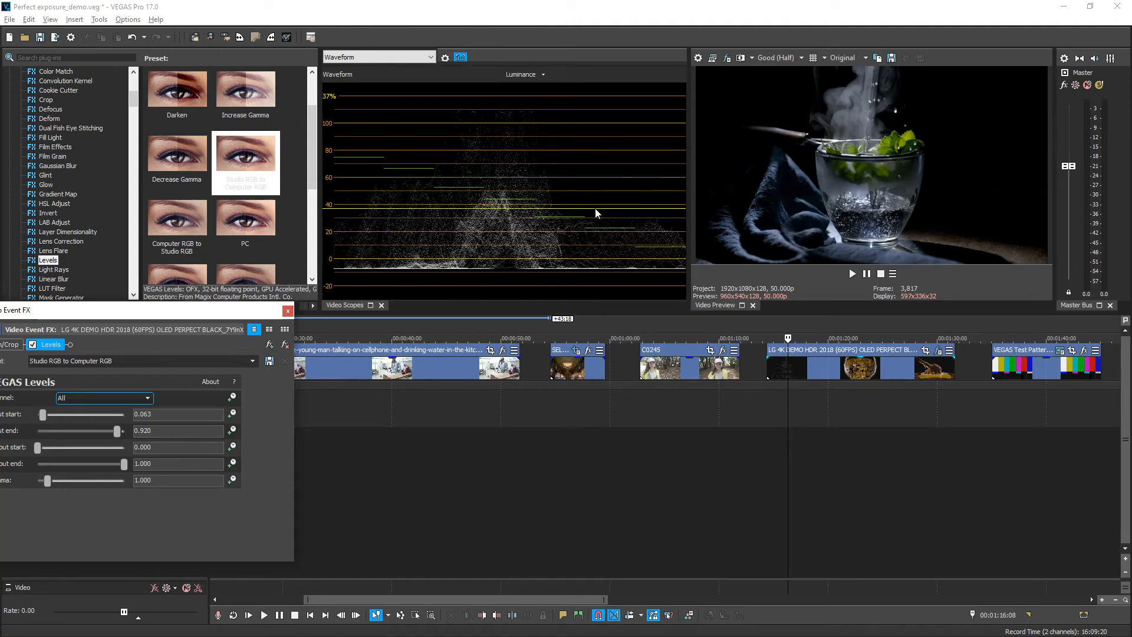
left_click(33, 344)
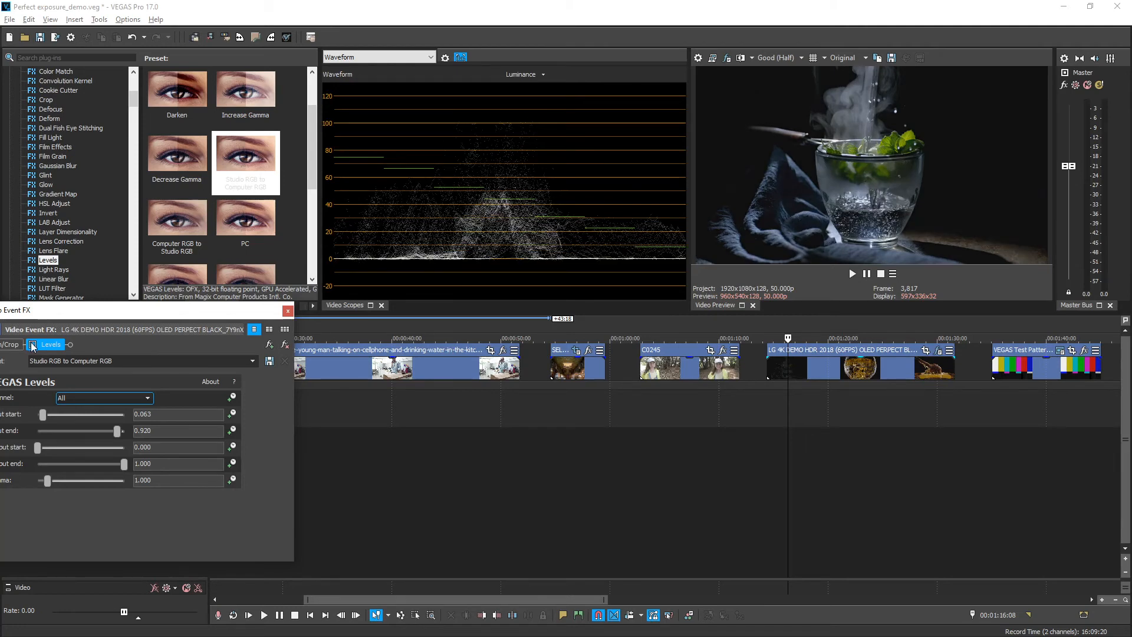
left_click(33, 345)
left_click_drag(106, 316, 156, 310)
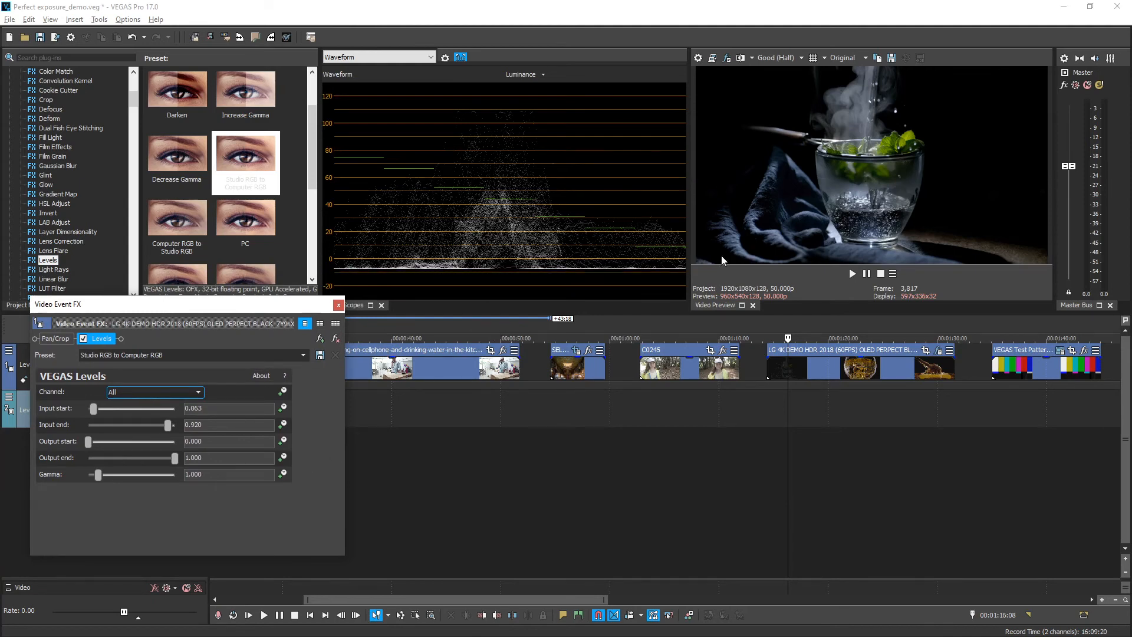
Step: Check the Levels-adjusted clip with the preview levels set to PC, and return them to Original
left_click(844, 57)
left_click(849, 89)
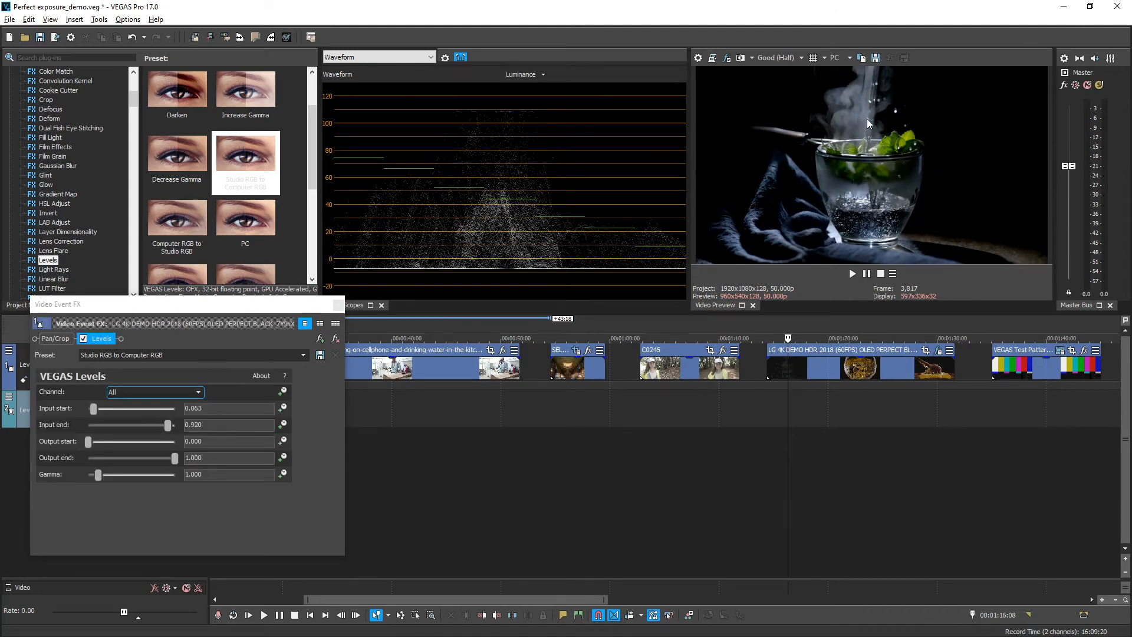
left_click(831, 59)
left_click(856, 70)
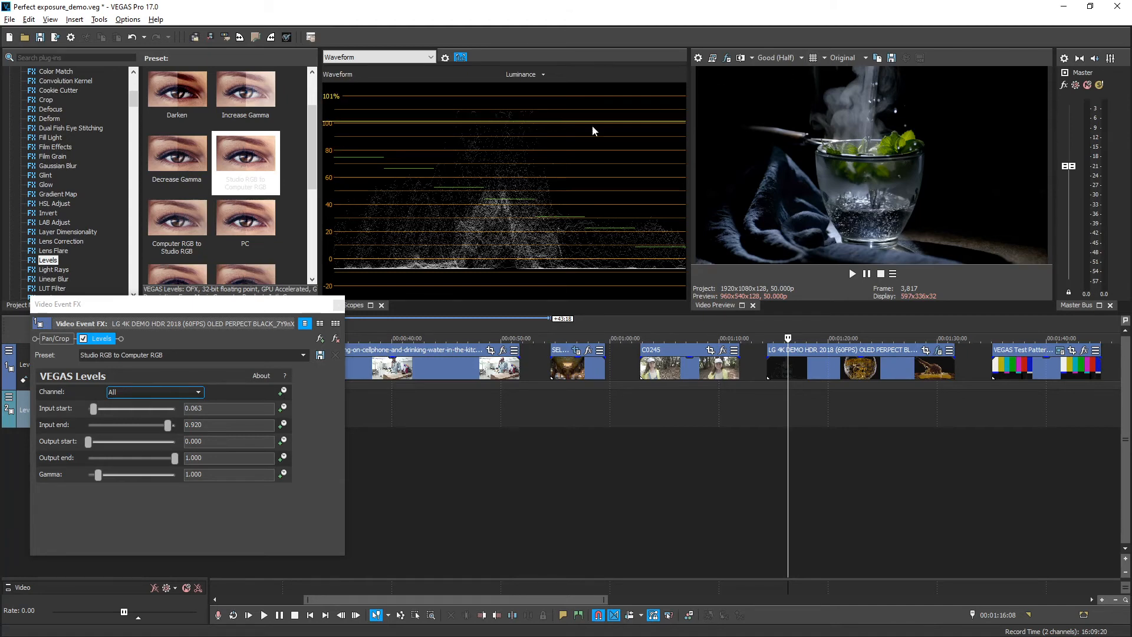
Step: Disable and remove the Levels effect from the LG 4K DEMO HDR clip, closing its effect window
left_click(83, 341)
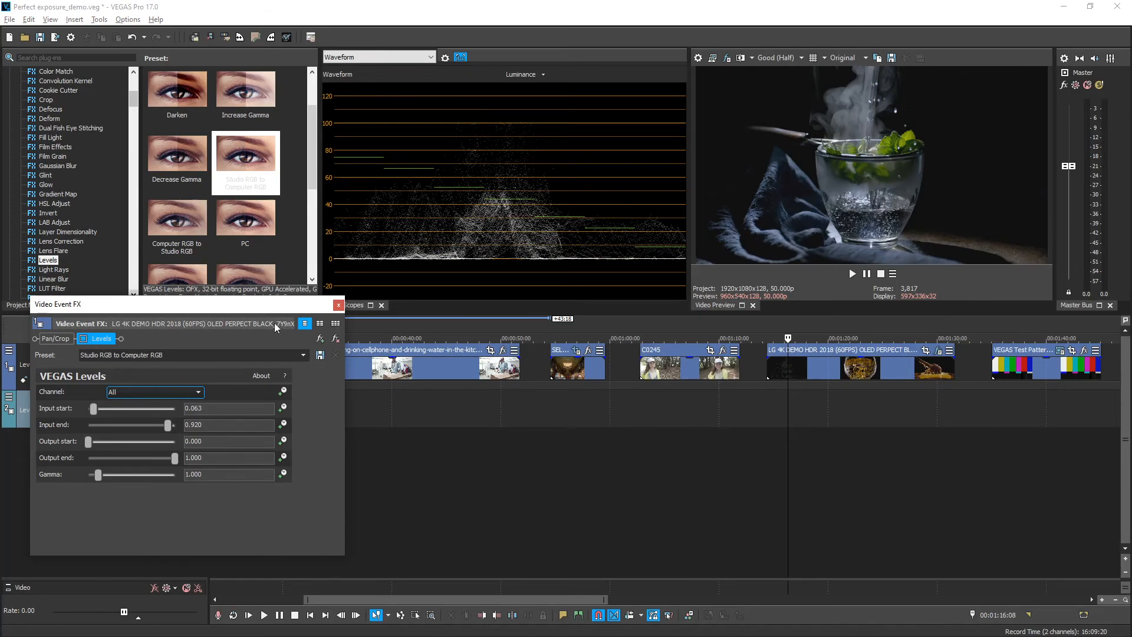
left_click(335, 338)
left_click(338, 306)
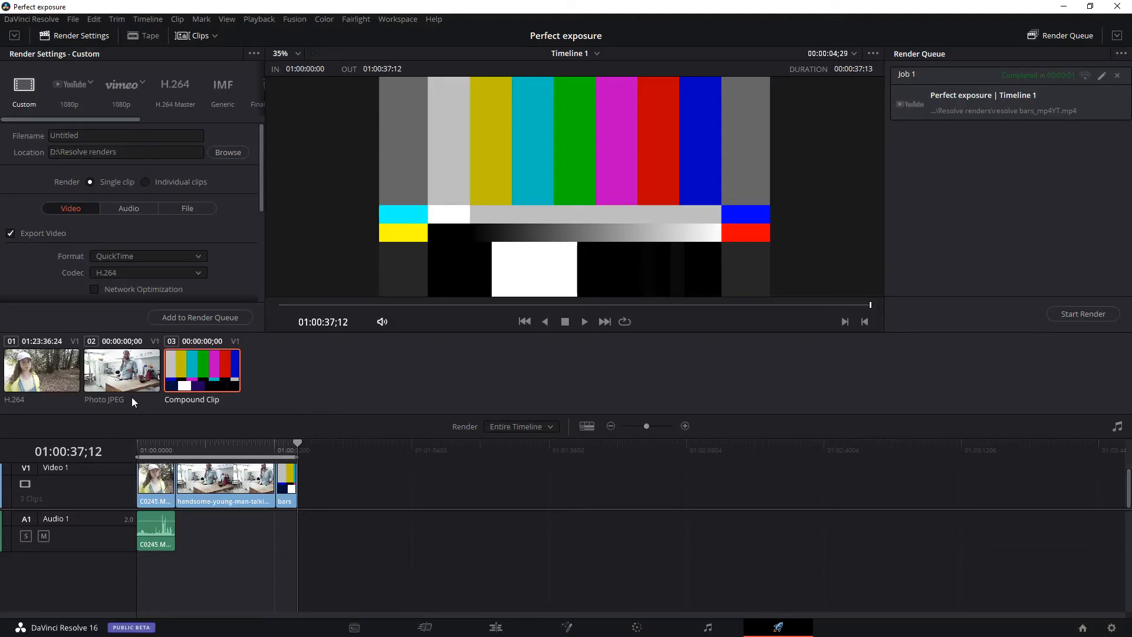
Step: In DaVinci Resolve, review clip C0245 by scrubbing through it, return to the timeline's start and play it
left_click(45, 370)
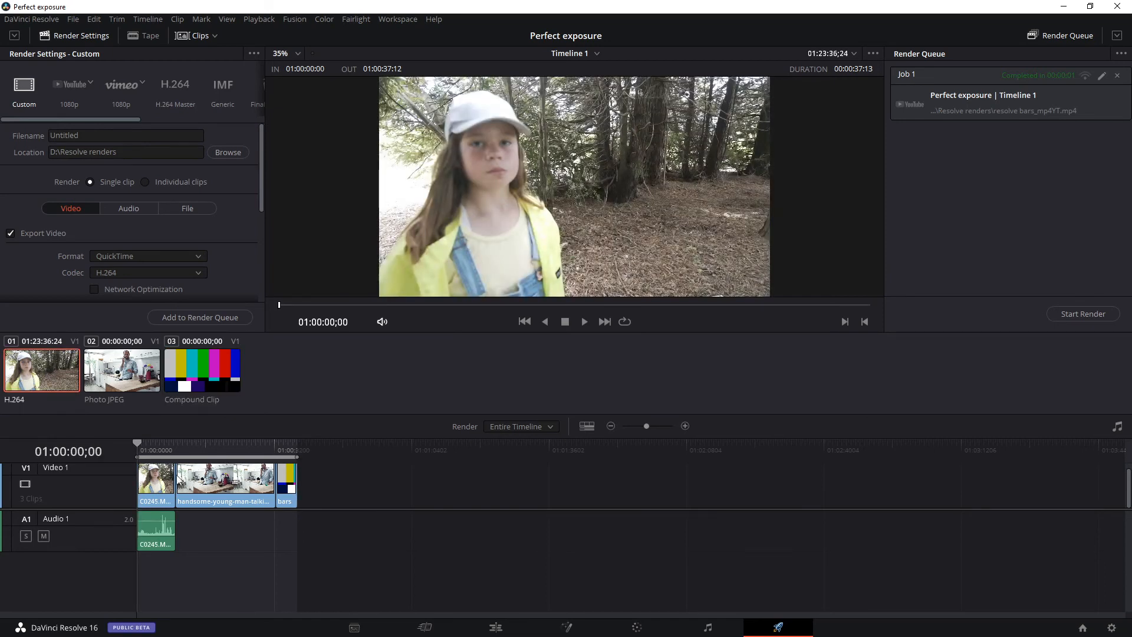
left_click(160, 481)
left_click(154, 445)
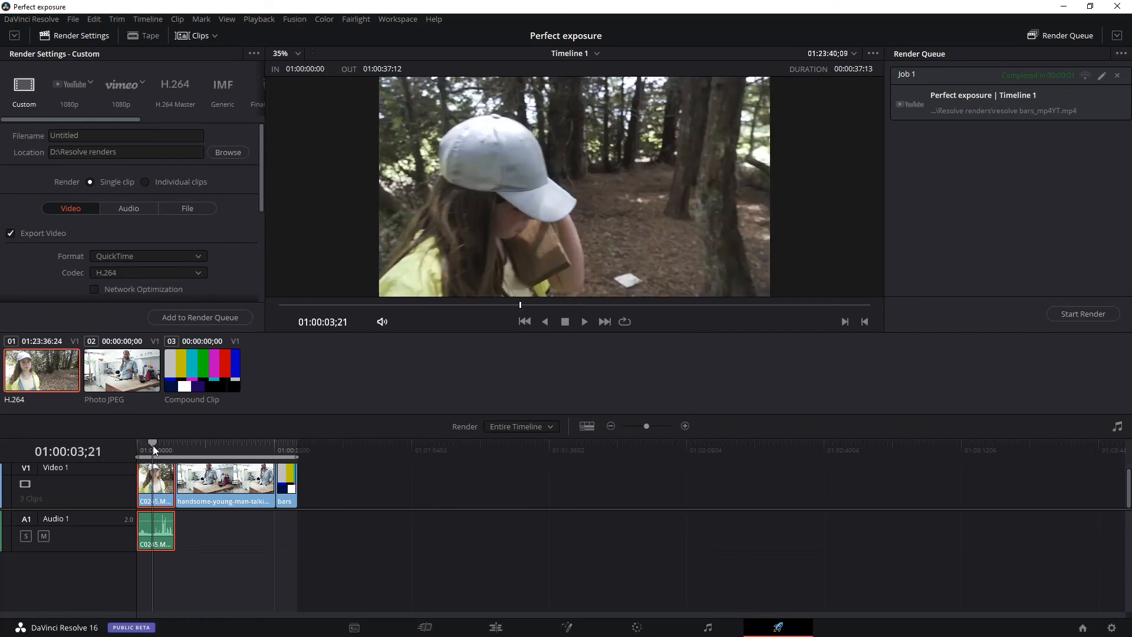
left_click_drag(150, 444, 148, 443)
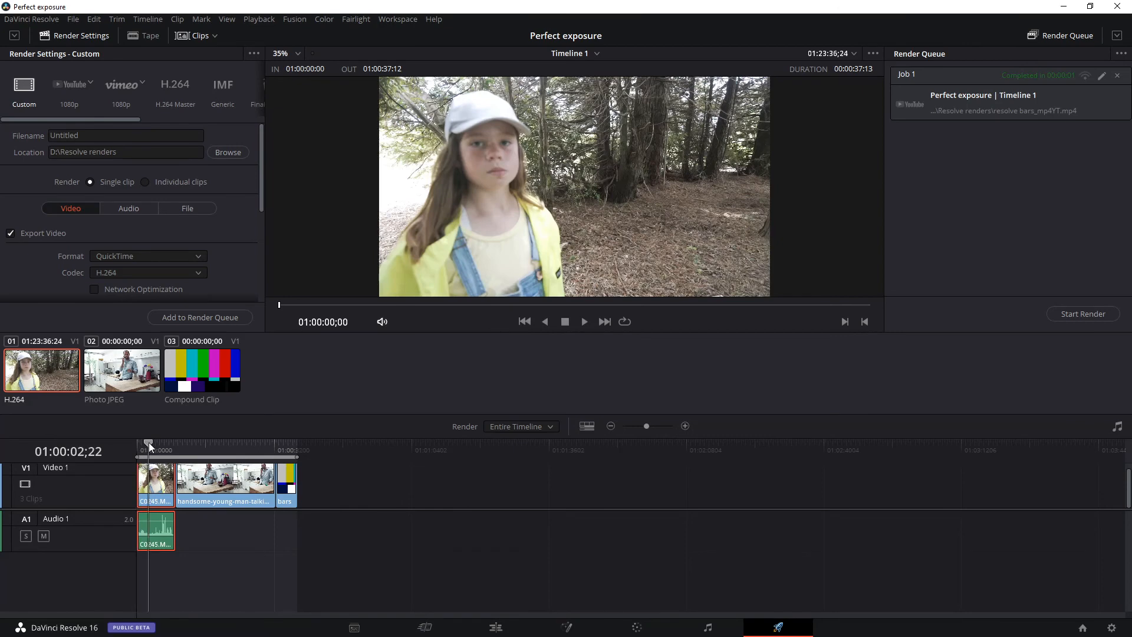
key("Home")
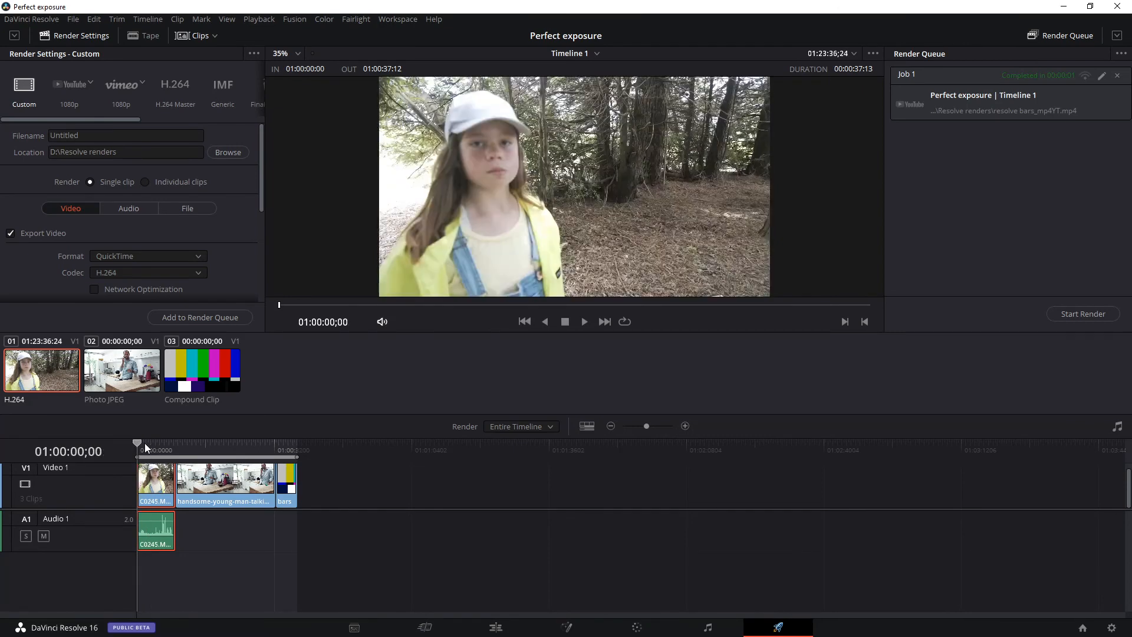
key("space")
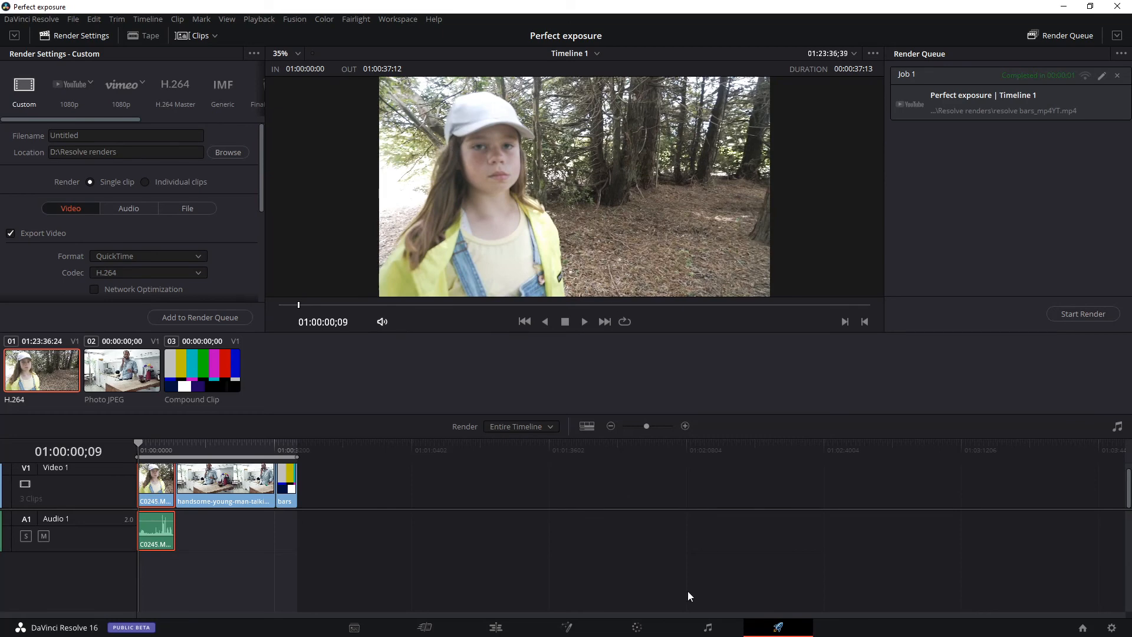
Step: On the Color page, lower clip C0245's Gain to 0.92 and its Lift to -0.06 while checking the waveform
left_click(638, 628)
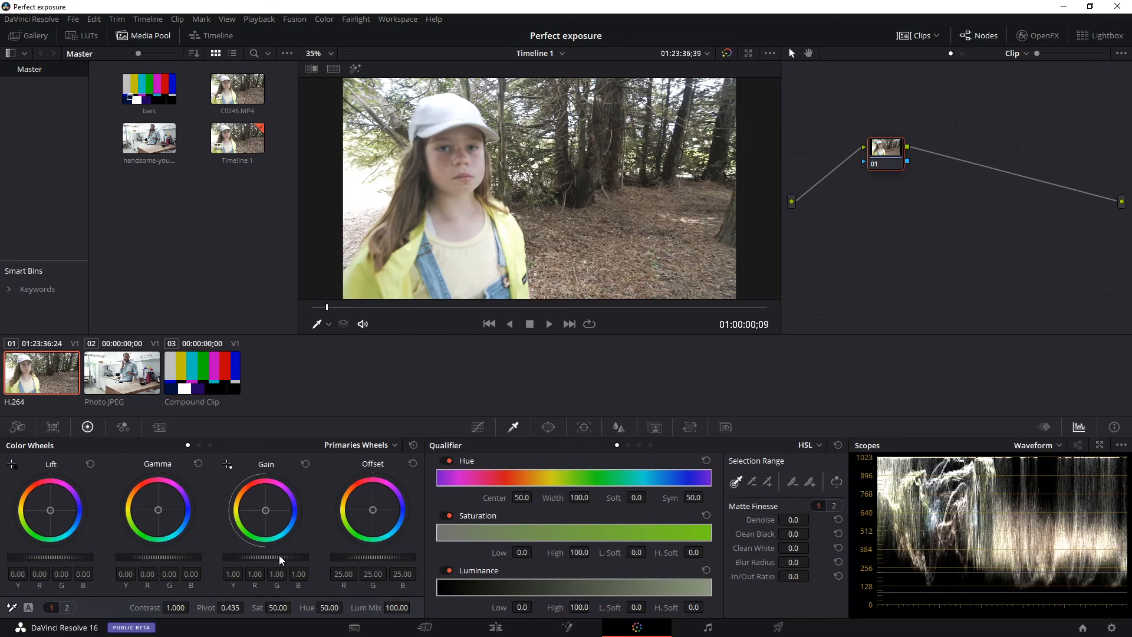
scroll(273, 561, "down", 10)
scroll(275, 561, "up", 2)
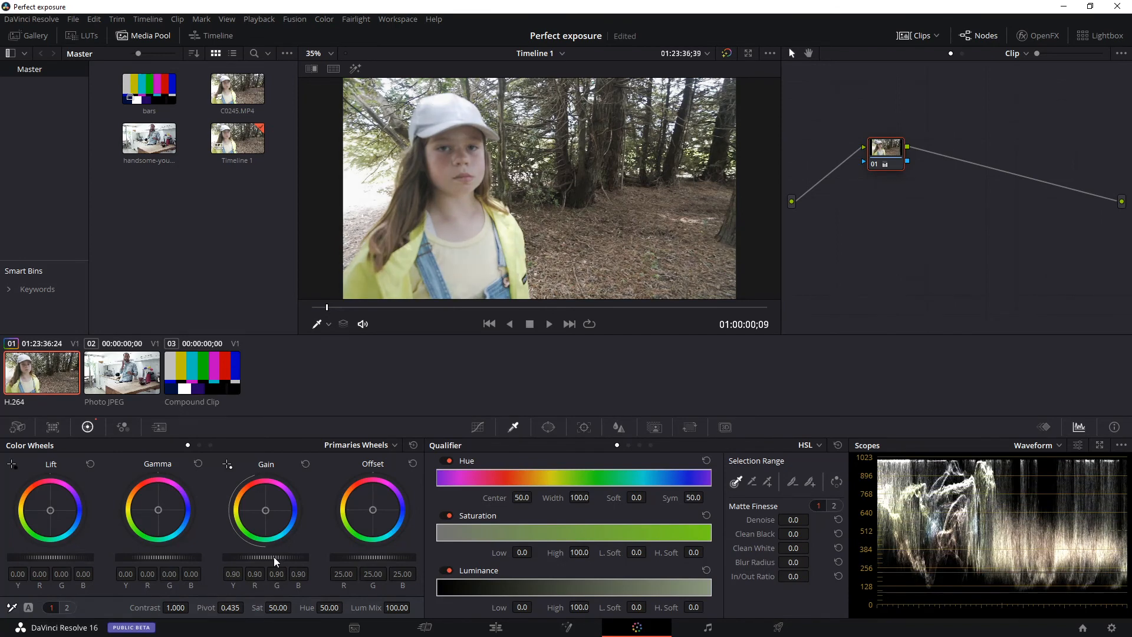
scroll(275, 562, "up", 1)
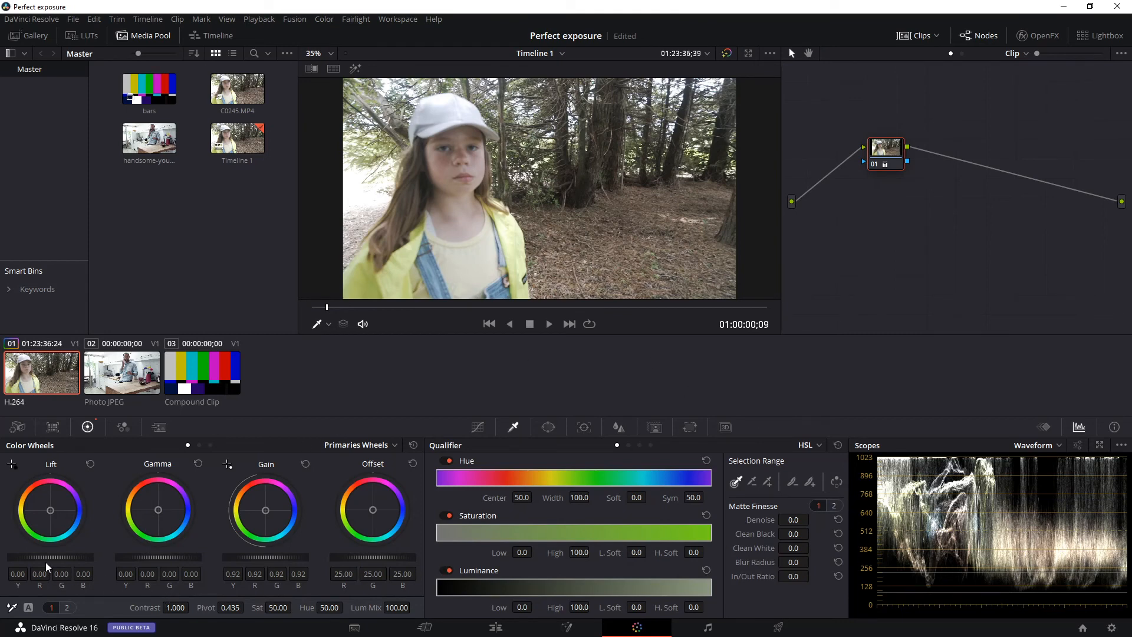
scroll(47, 558, "down", 3)
scroll(46, 560, "down", 2)
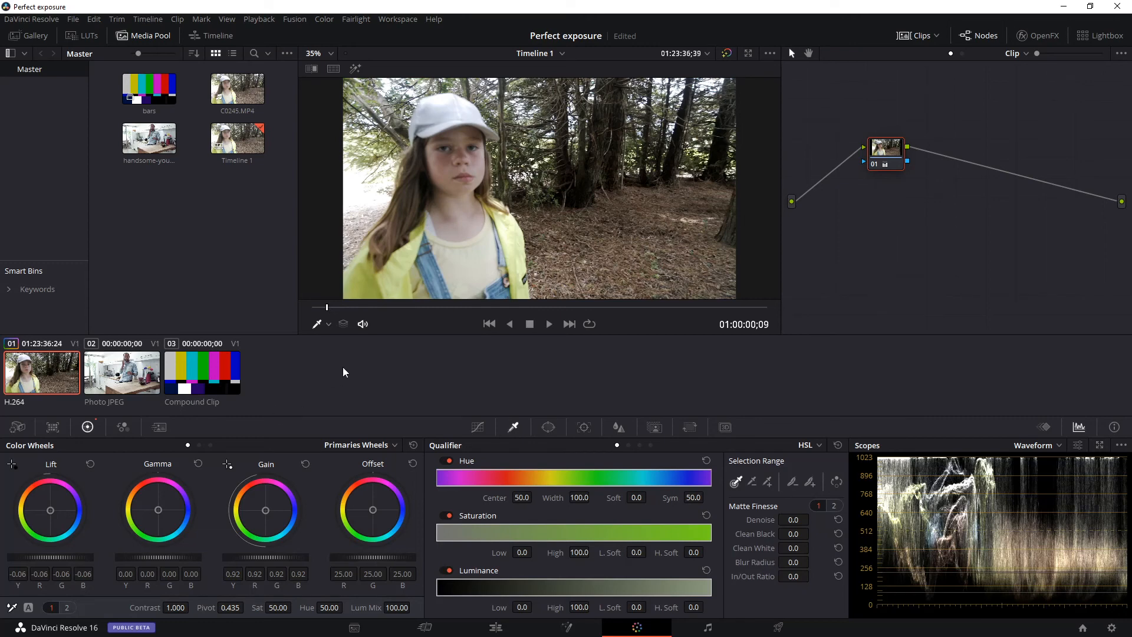
Step: Play the kitchen clip to 01:00:12;07, try lowering its Gain to 0.97 against the waveform, and reset the Gain
left_click(135, 372)
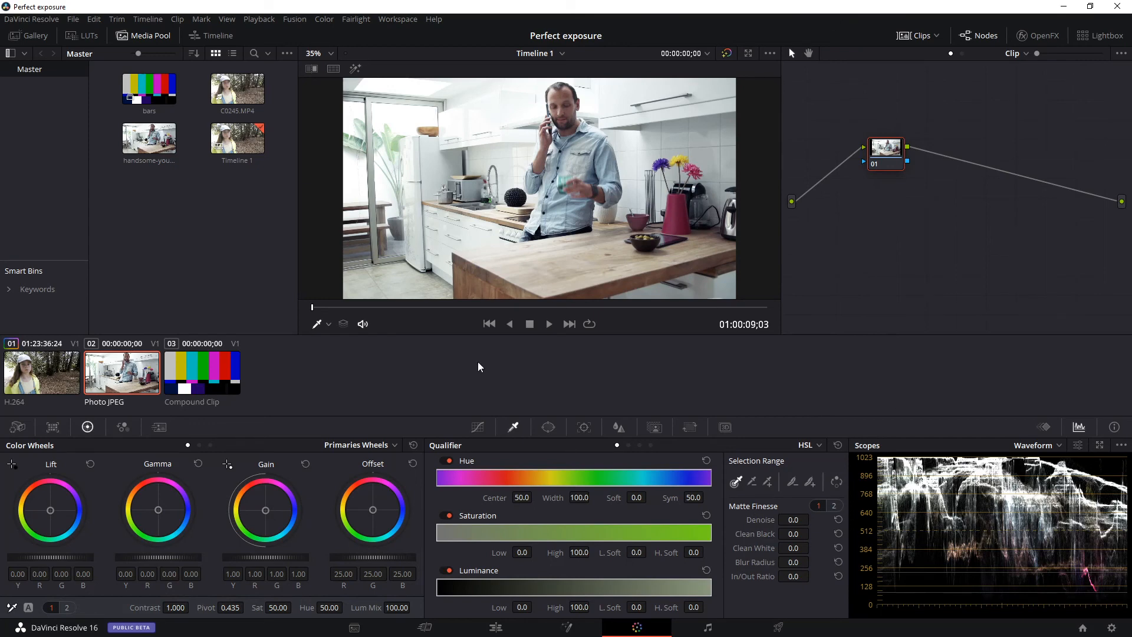
key("space")
left_click(373, 307)
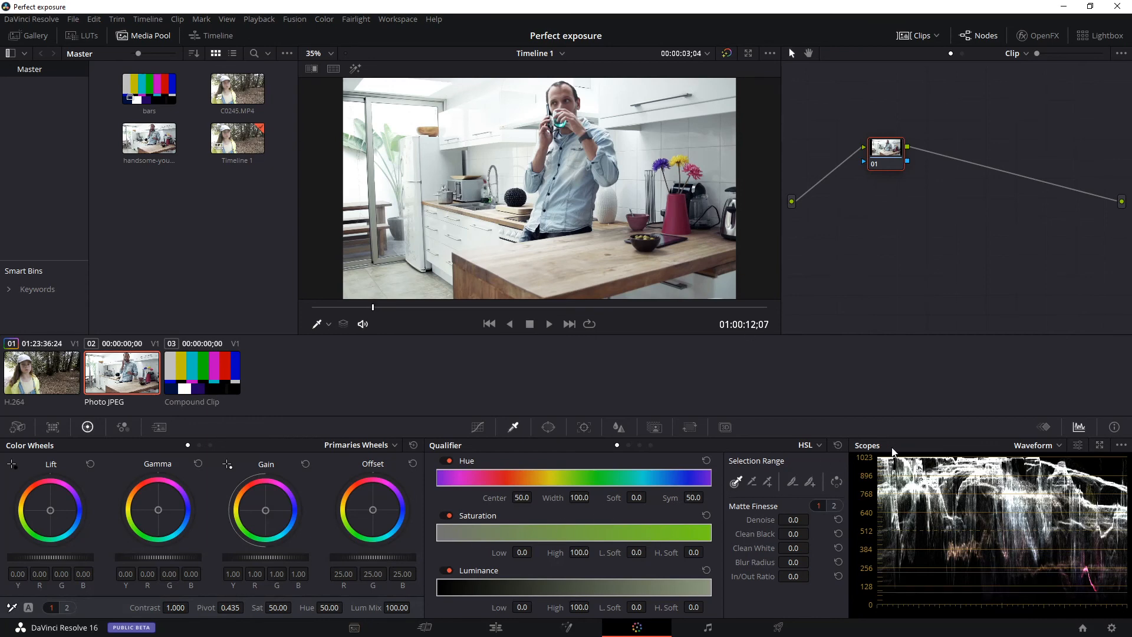
left_click_drag(279, 558, 280, 559)
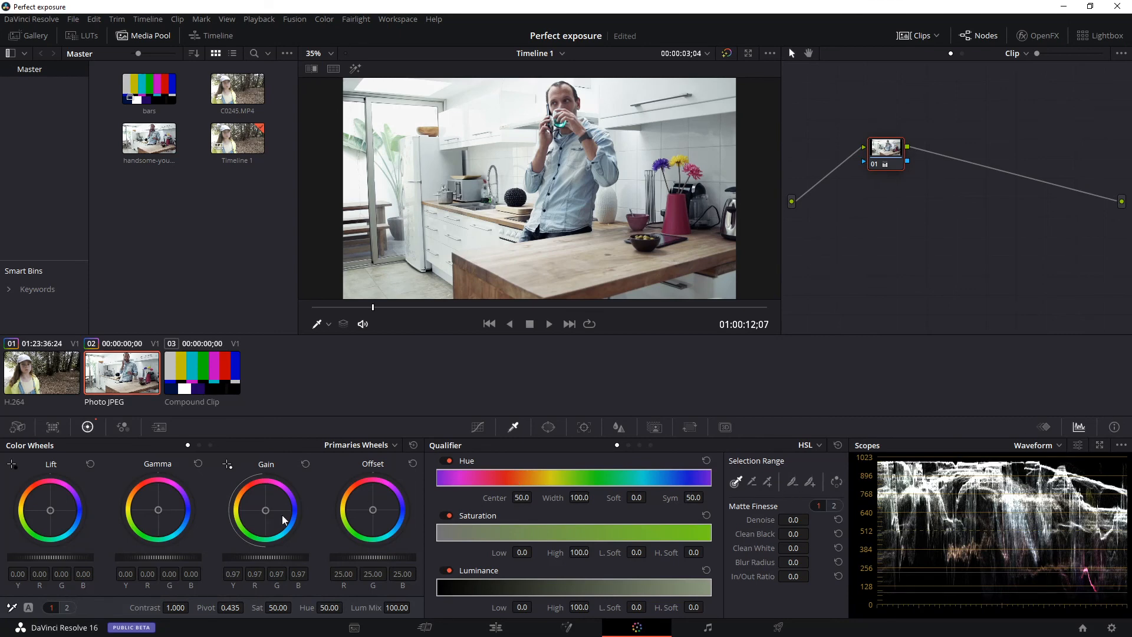
double_click(265, 559)
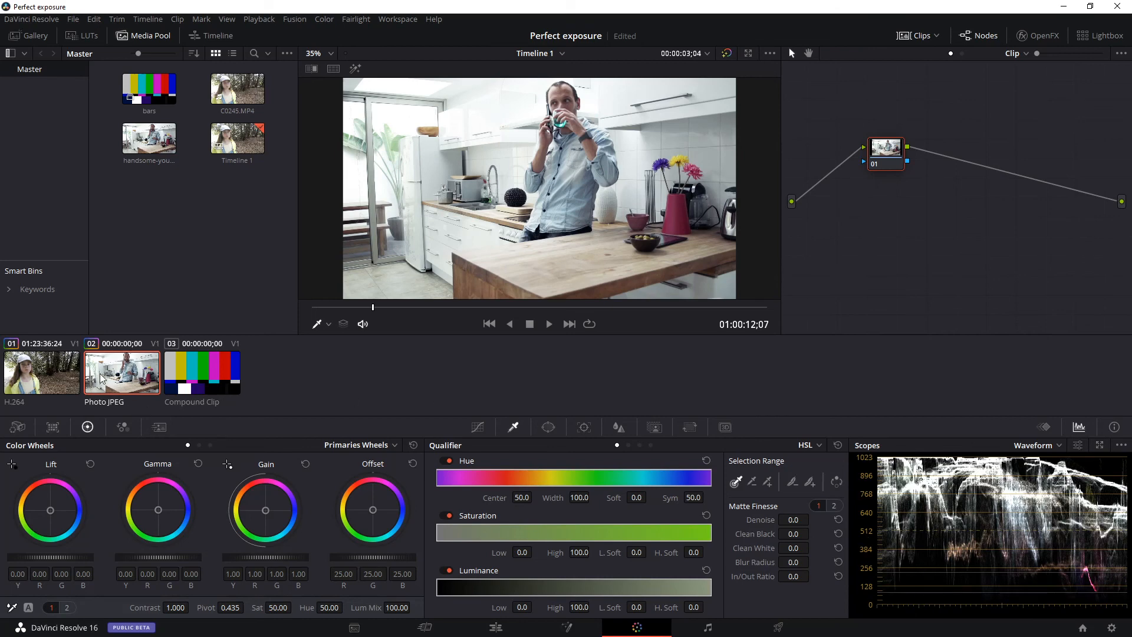
Step: Compare the C0245 and kitchen clips on the Color page and in the Deliver page's preview
left_click(45, 361)
left_click(106, 362)
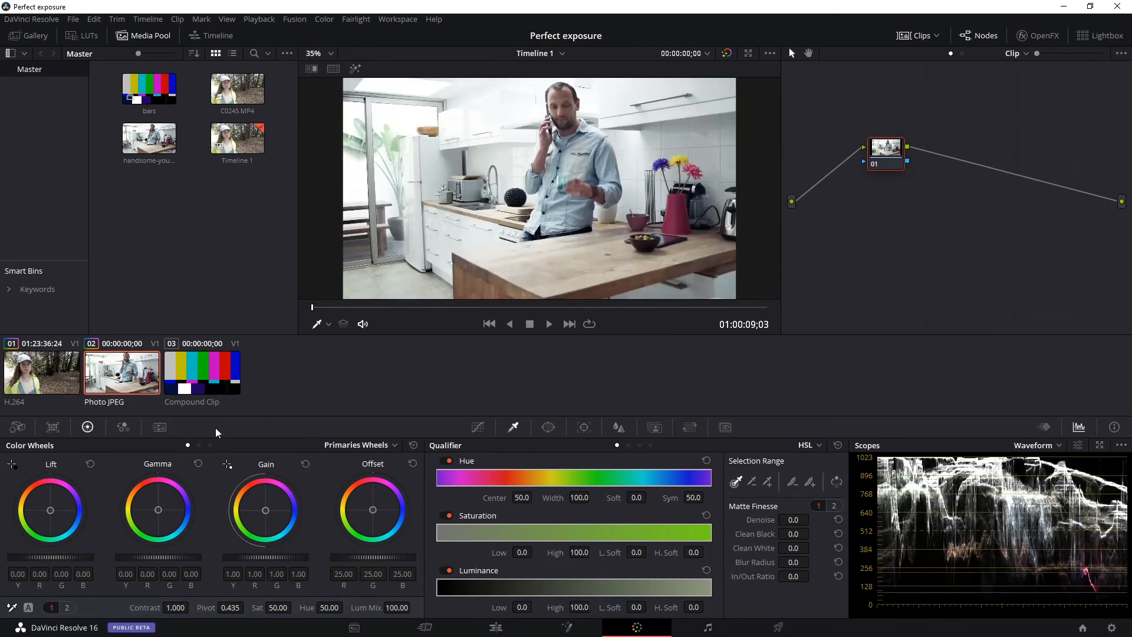
left_click(788, 630)
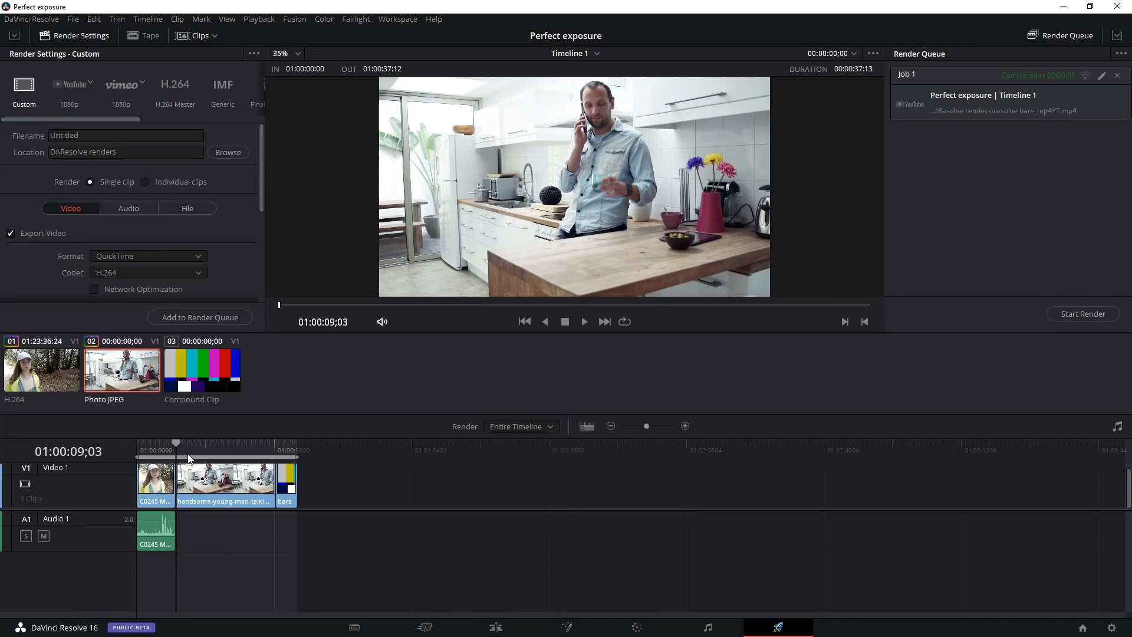
left_click(26, 376)
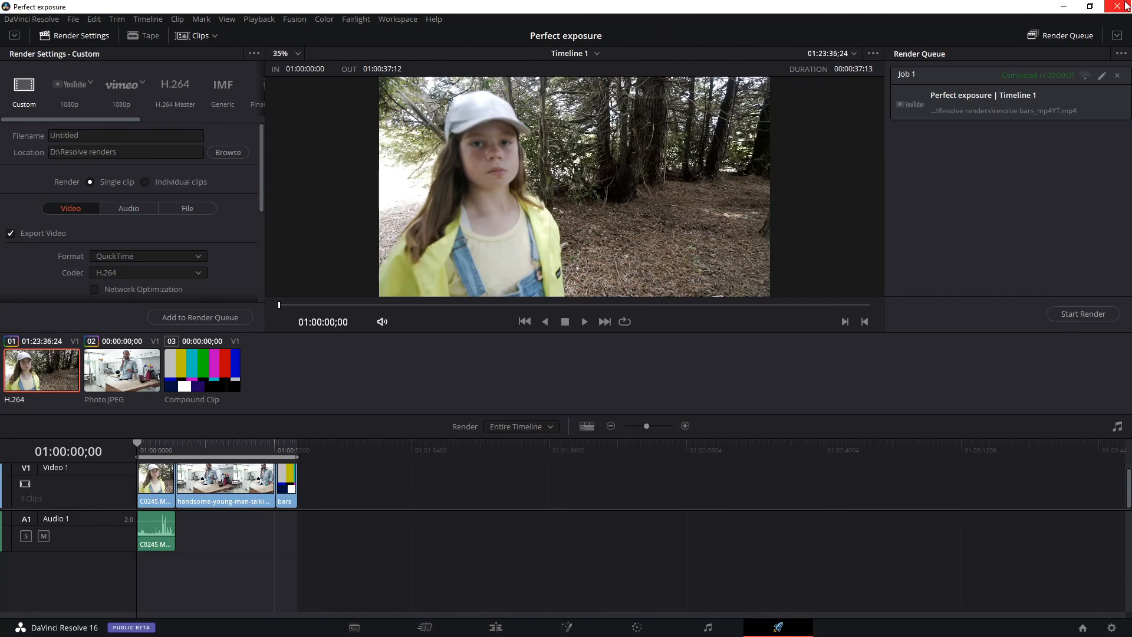
Step: Minimize DaVinci Resolve to return to VEGAS Pro and show more of the project's clips on the timeline
left_click(1063, 7)
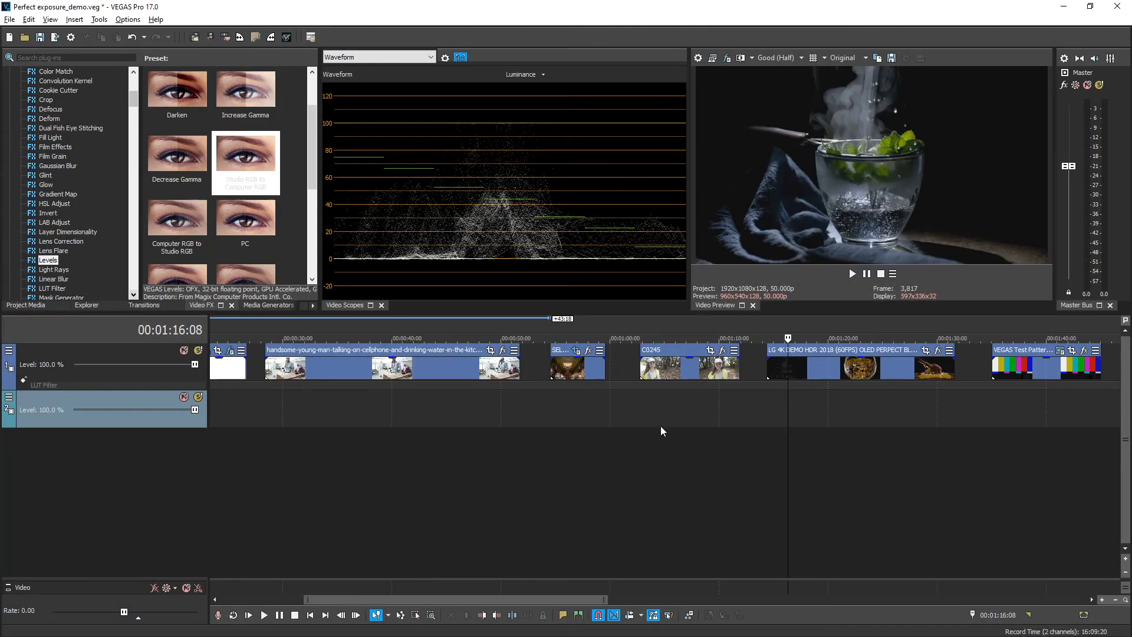
scroll(661, 426, "down", 3)
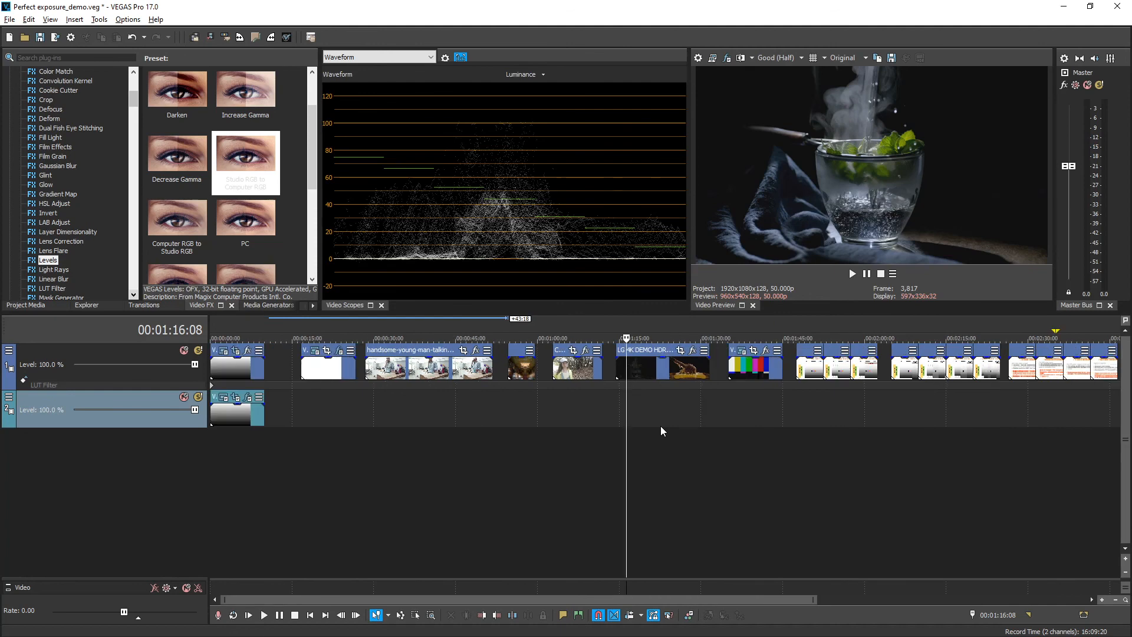